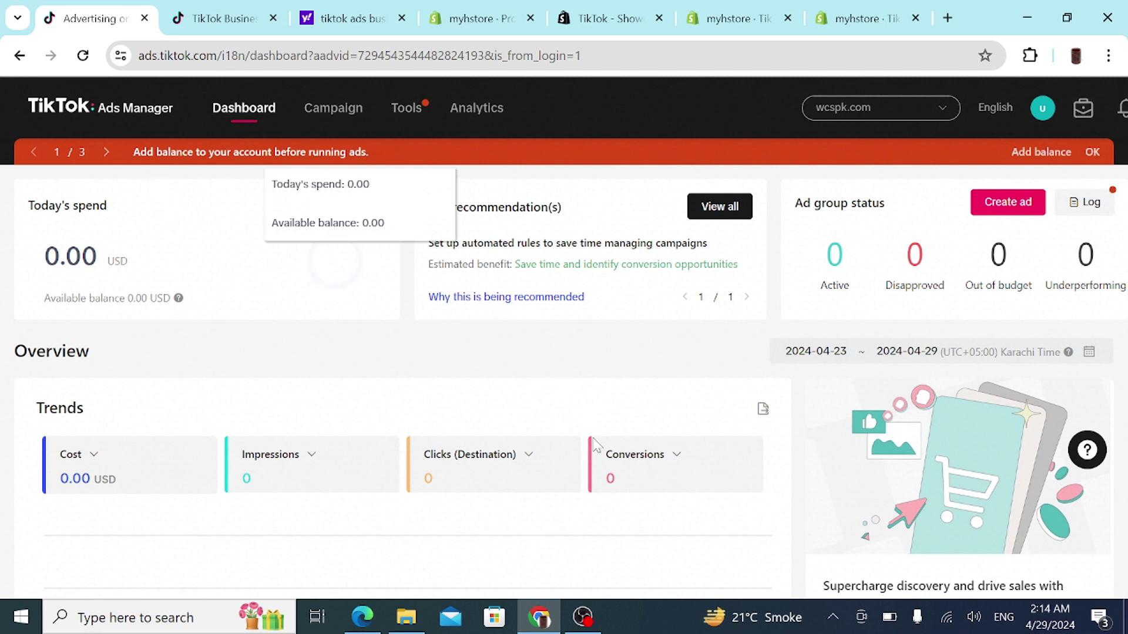
Create a new ad campaign with Community interaction as the advertising objective and continue to the ad group.
click(1009, 202)
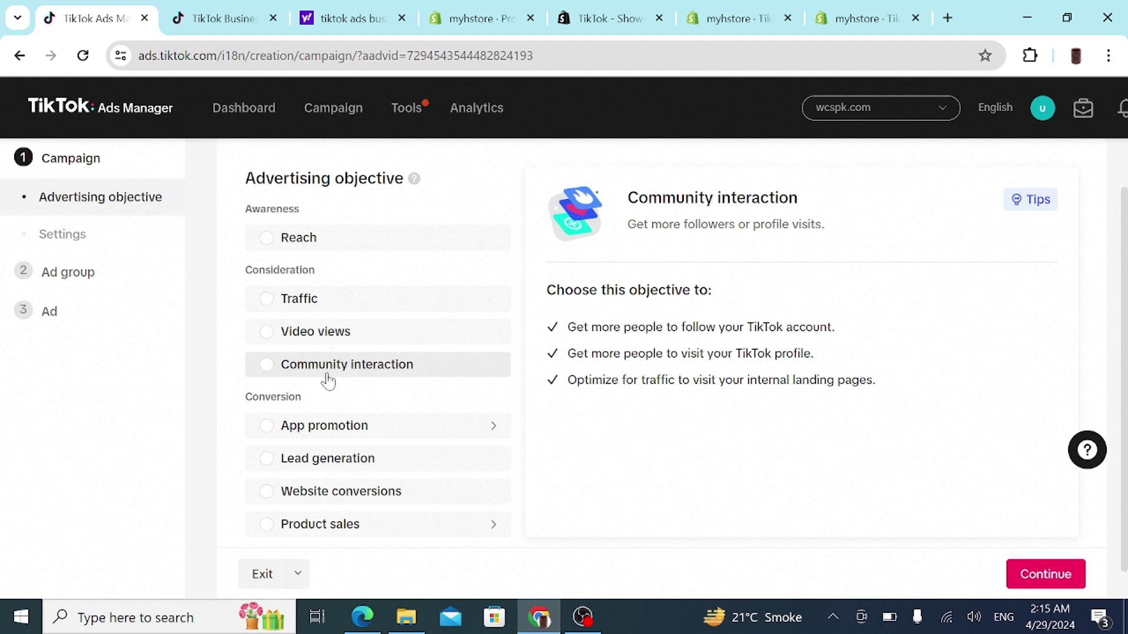
click(283, 372)
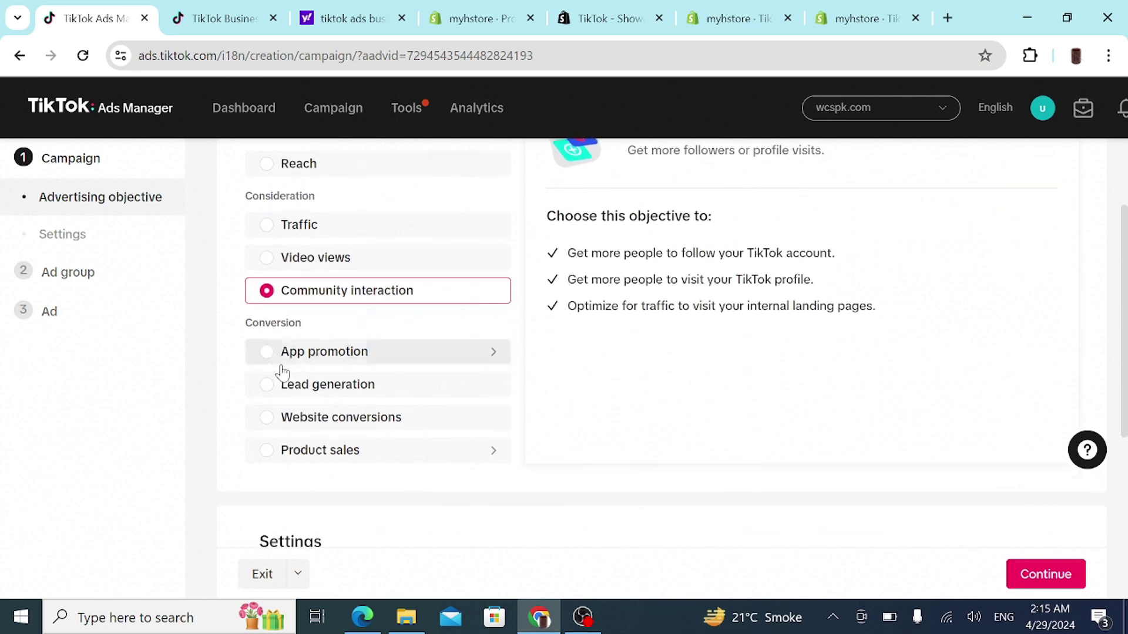
click(1045, 575)
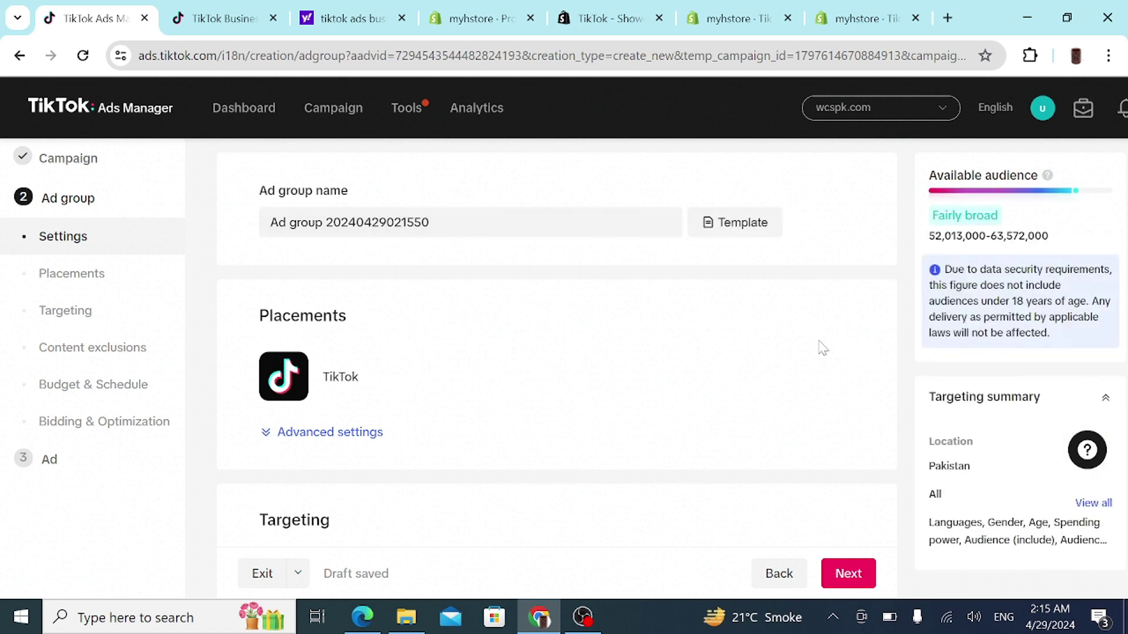
Expand the advanced placement settings and review the comment, download and sharing options.
click(299, 434)
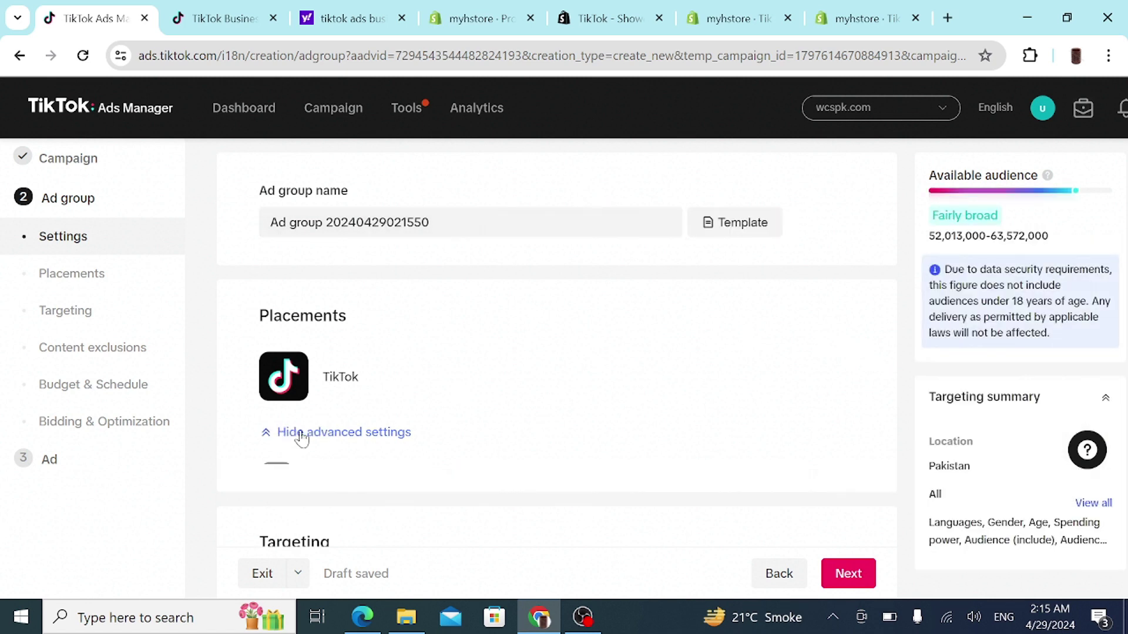
scroll(456, 373, down, 5)
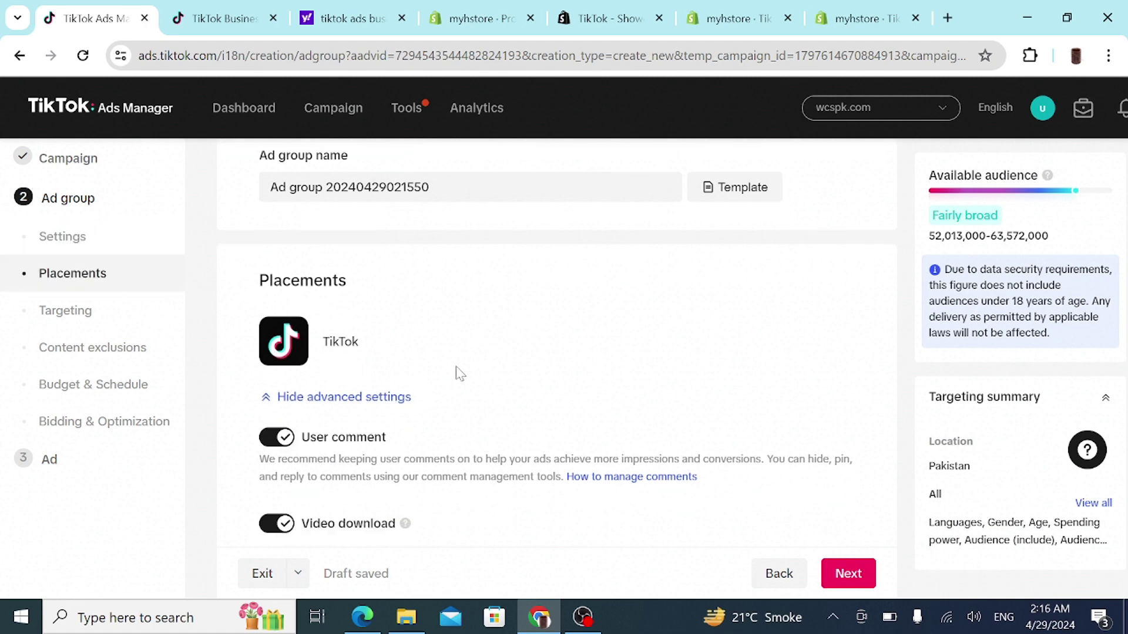
scroll(456, 372, down, 4)
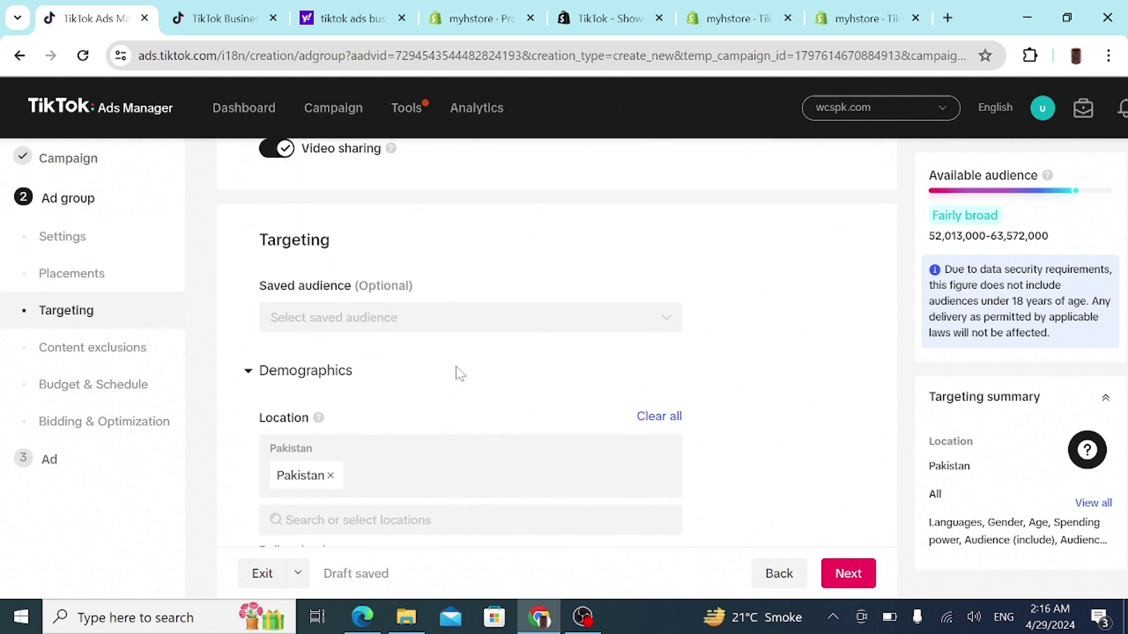
Restrict the ad group's demographics to male users in the 25-34 and 35-44 age ranges.
scroll(456, 373, down, 3)
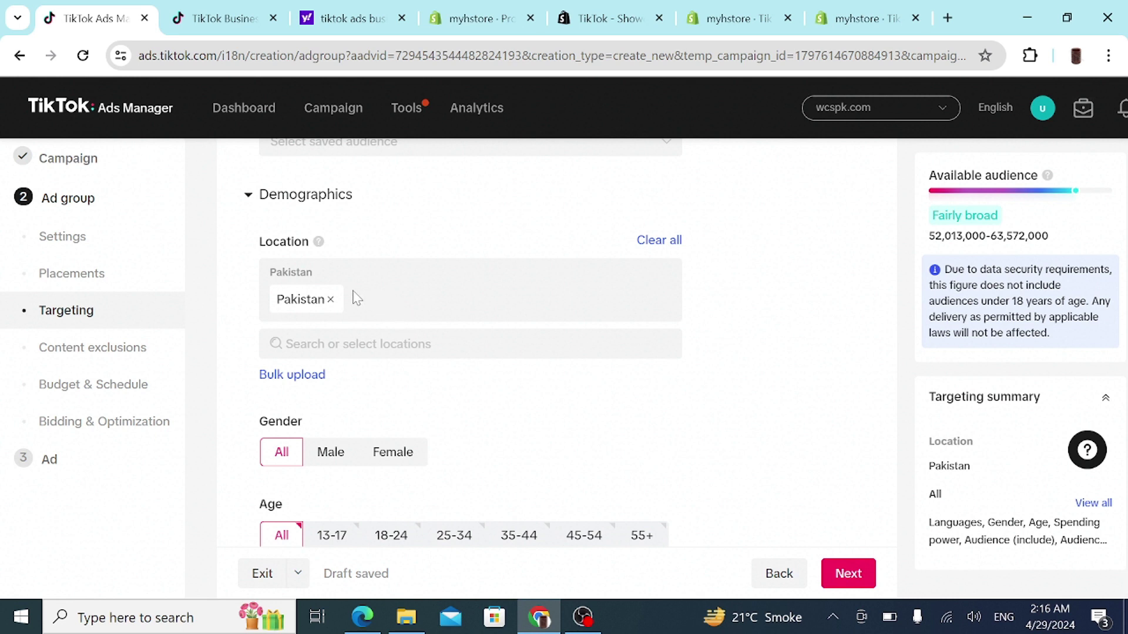
scroll(360, 441, down, 2)
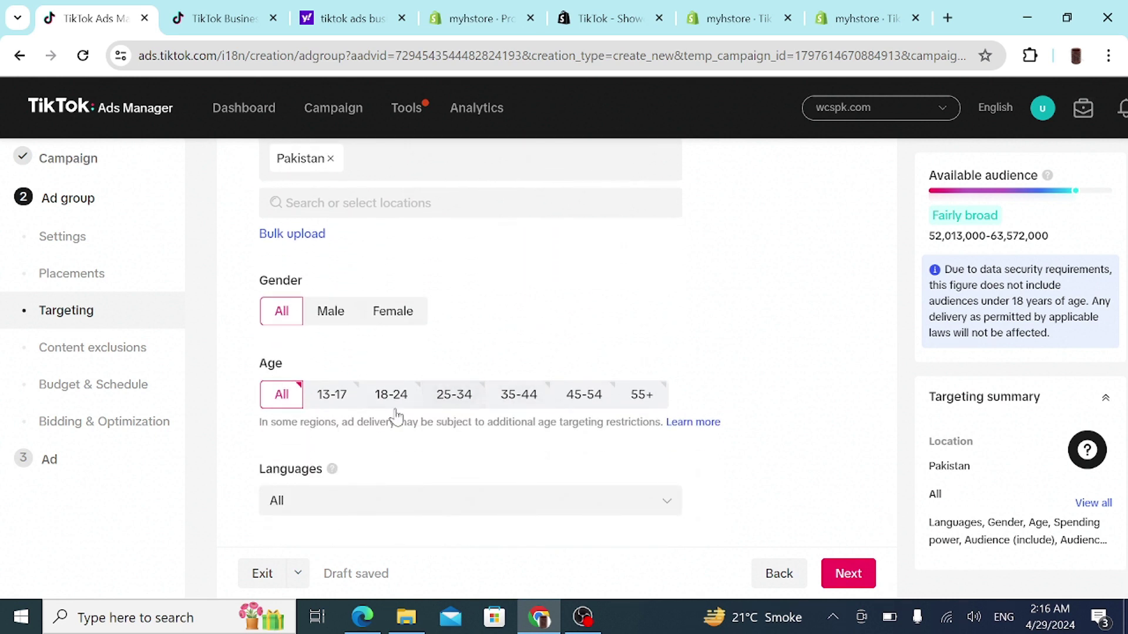
scroll(637, 361, down, 1)
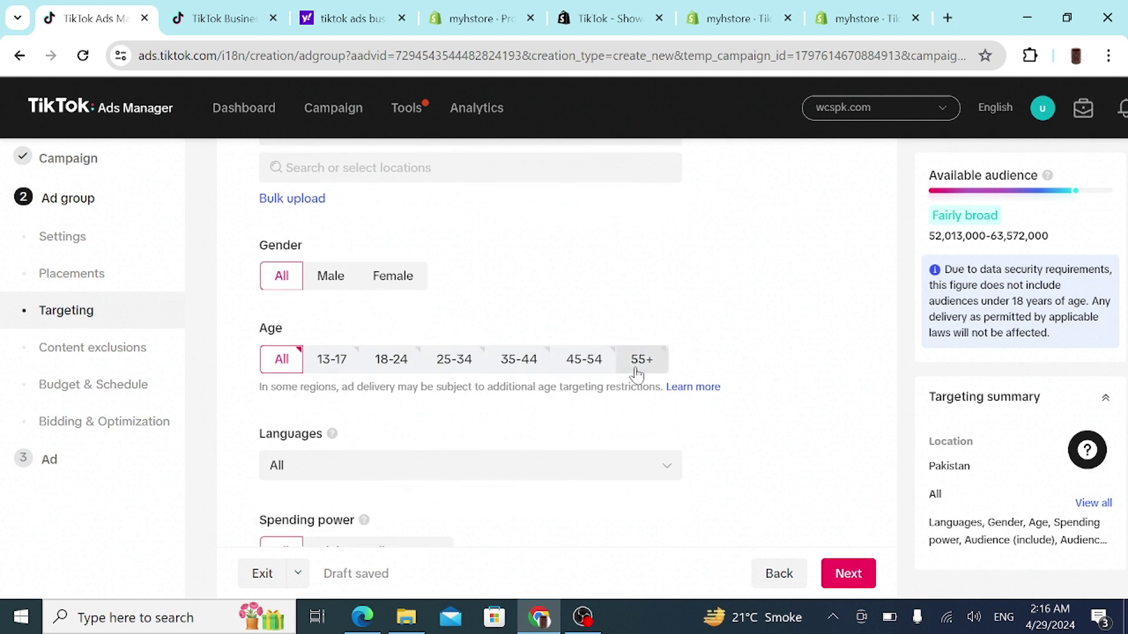
scroll(637, 370, up, 1)
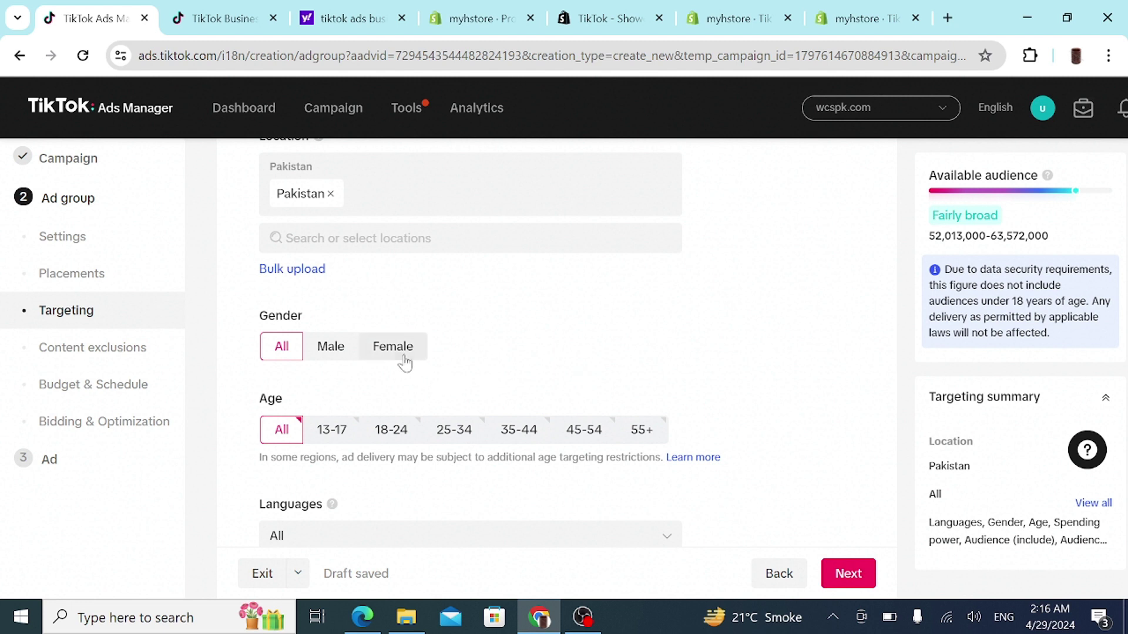
click(336, 354)
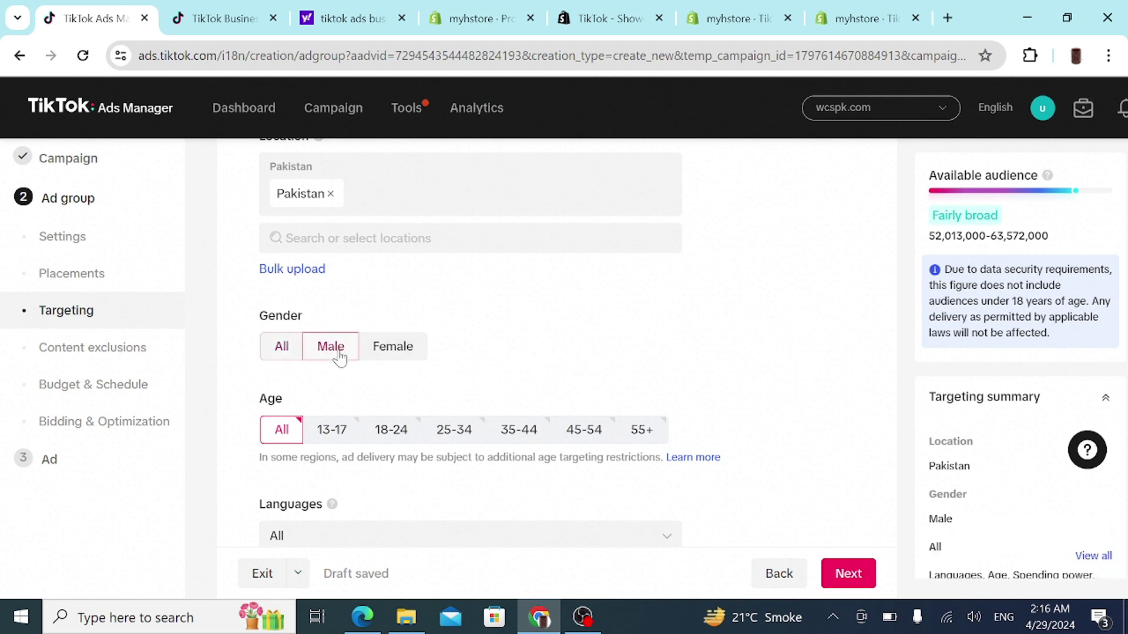
click(442, 439)
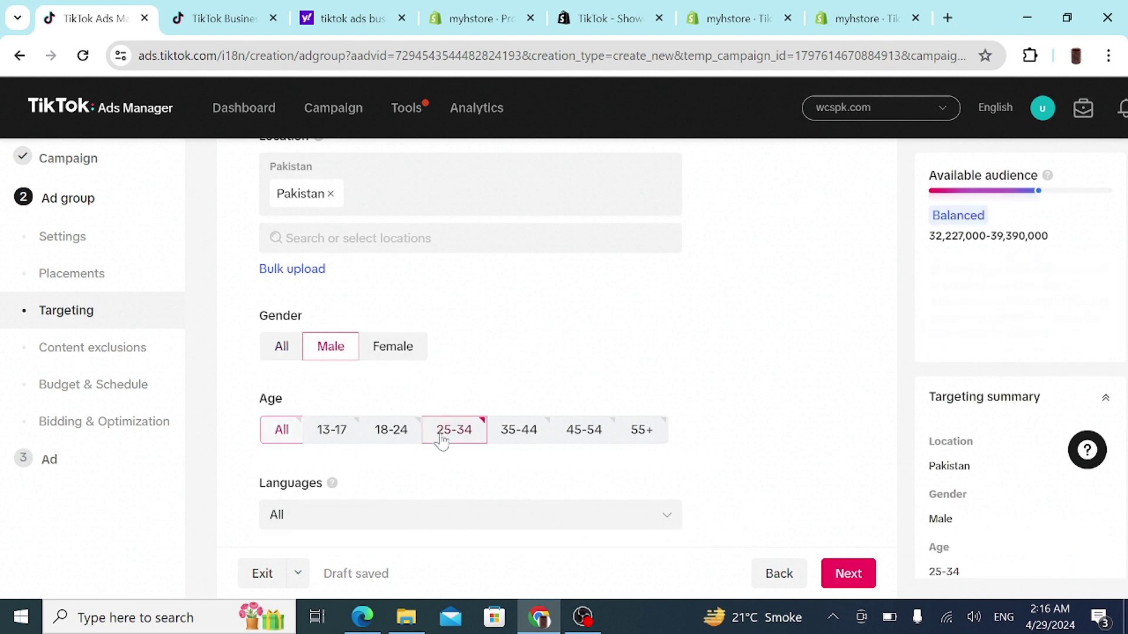
double_click(529, 446)
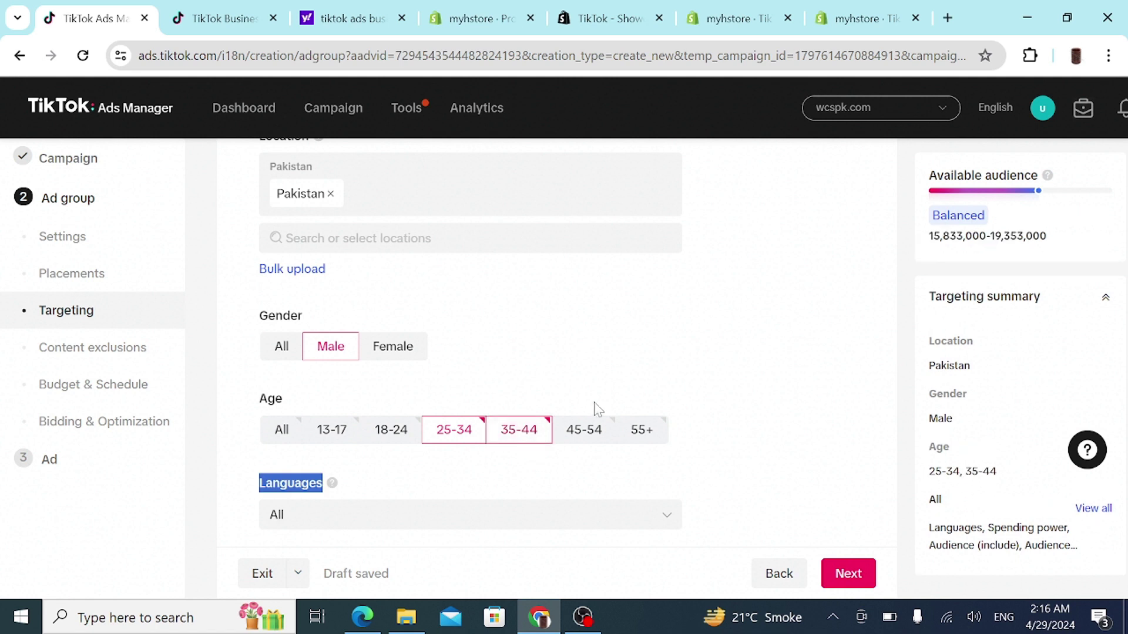
Check the list of audiences available for inclusion in the ad group's targeting.
scroll(596, 408, down, 3)
scroll(598, 408, down, 1)
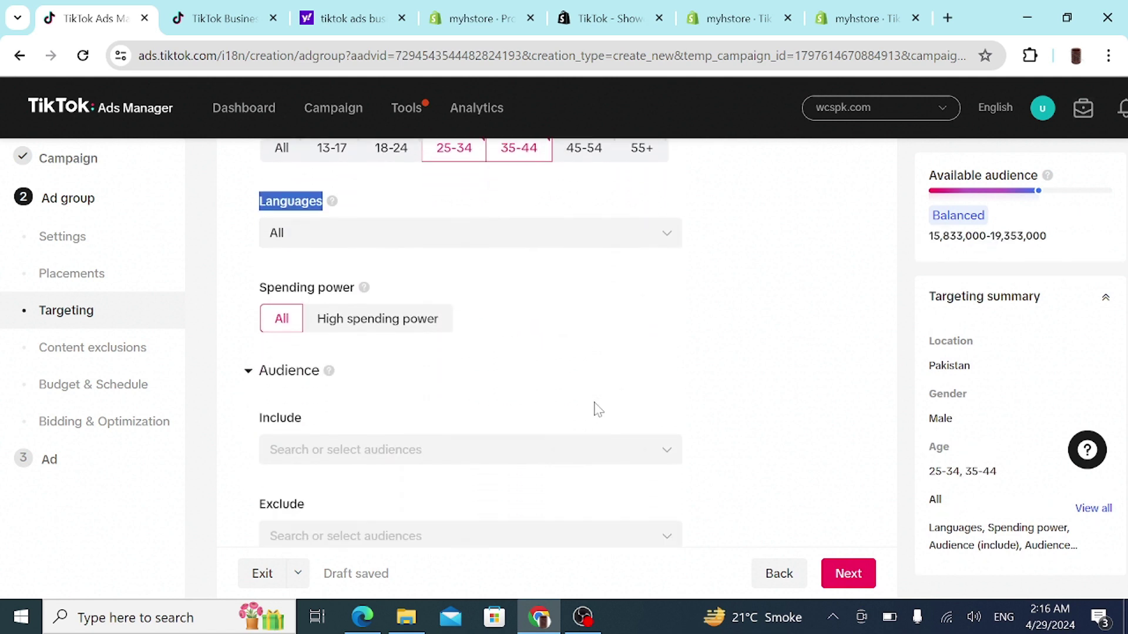
click(369, 452)
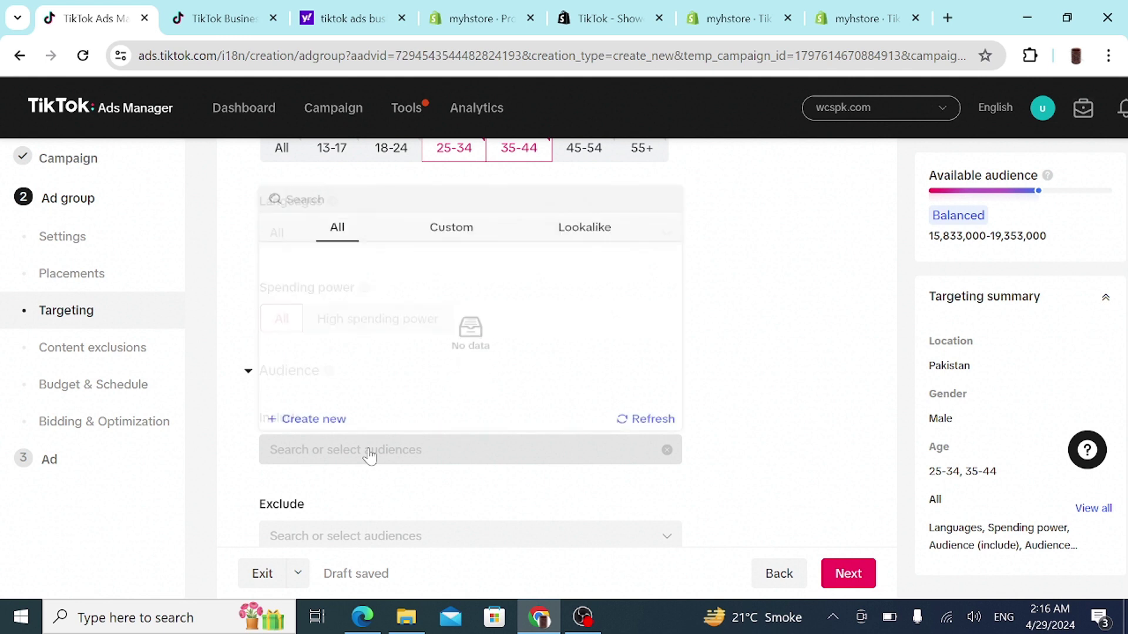
click(811, 283)
Search interests and behaviors for "ecomm" and add the "ecommerce websites" interest to the targeting.
scroll(423, 373, down, 2)
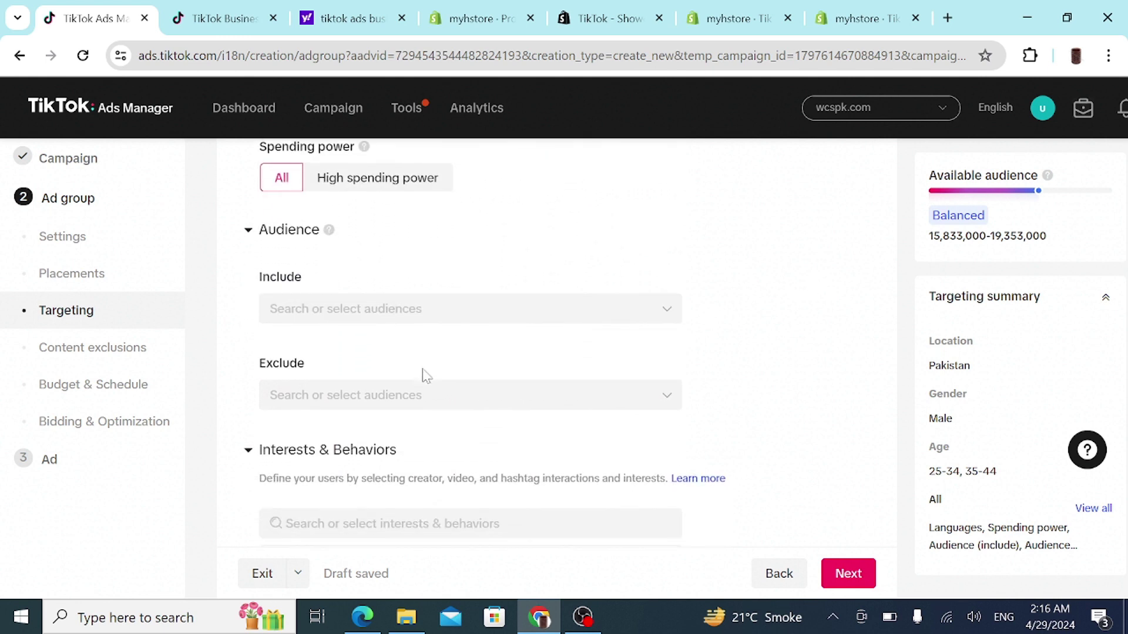
scroll(526, 308, down, 1)
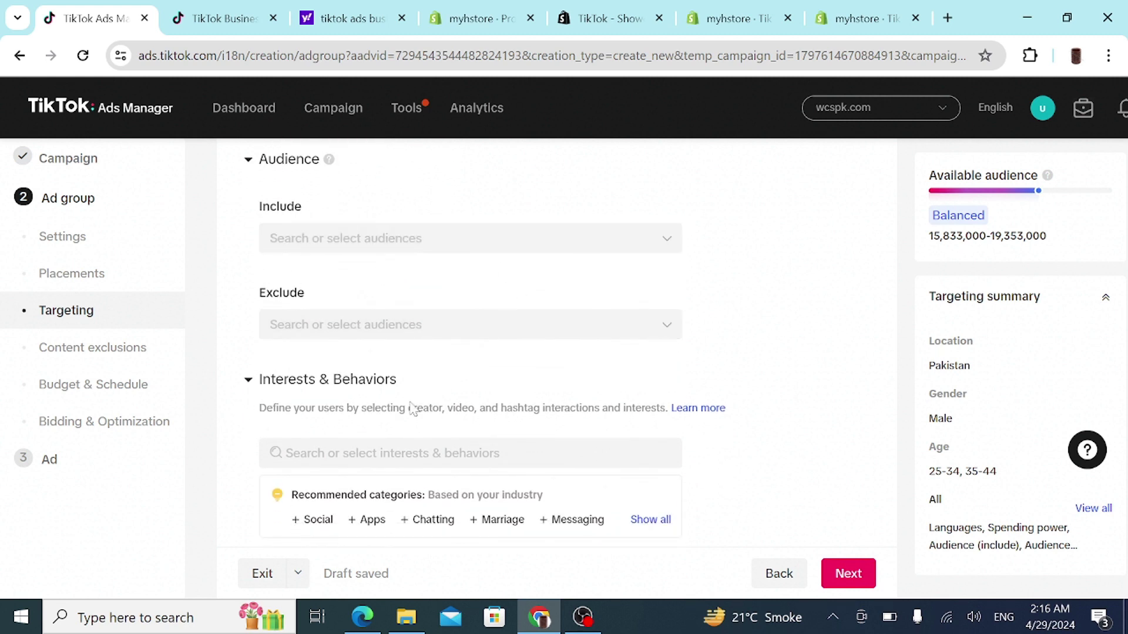
click(366, 461)
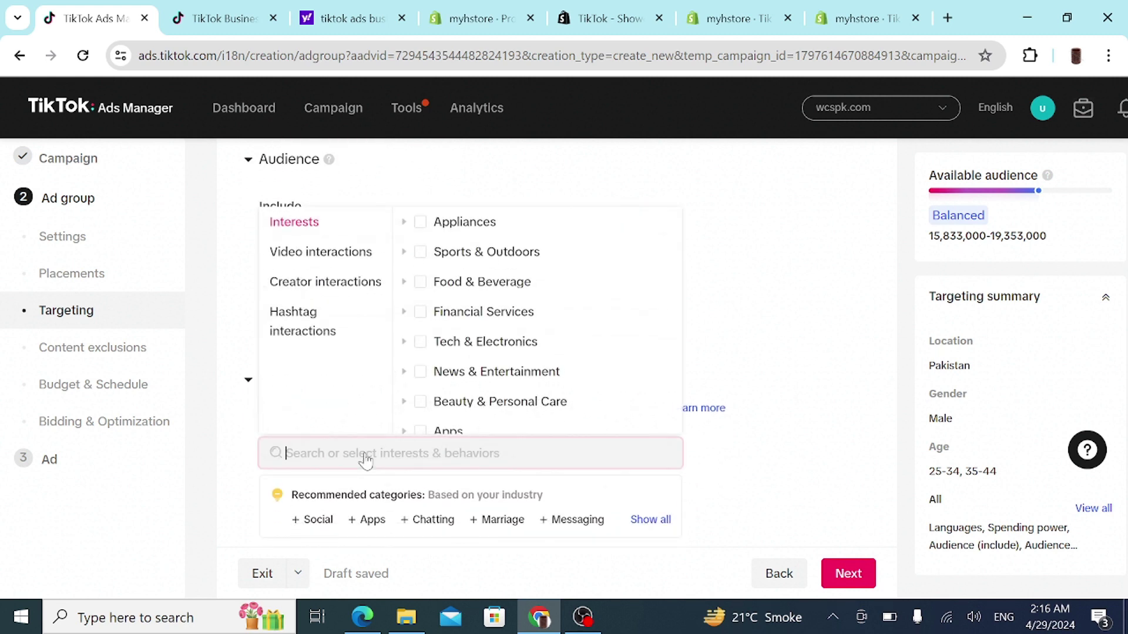
text(ec)
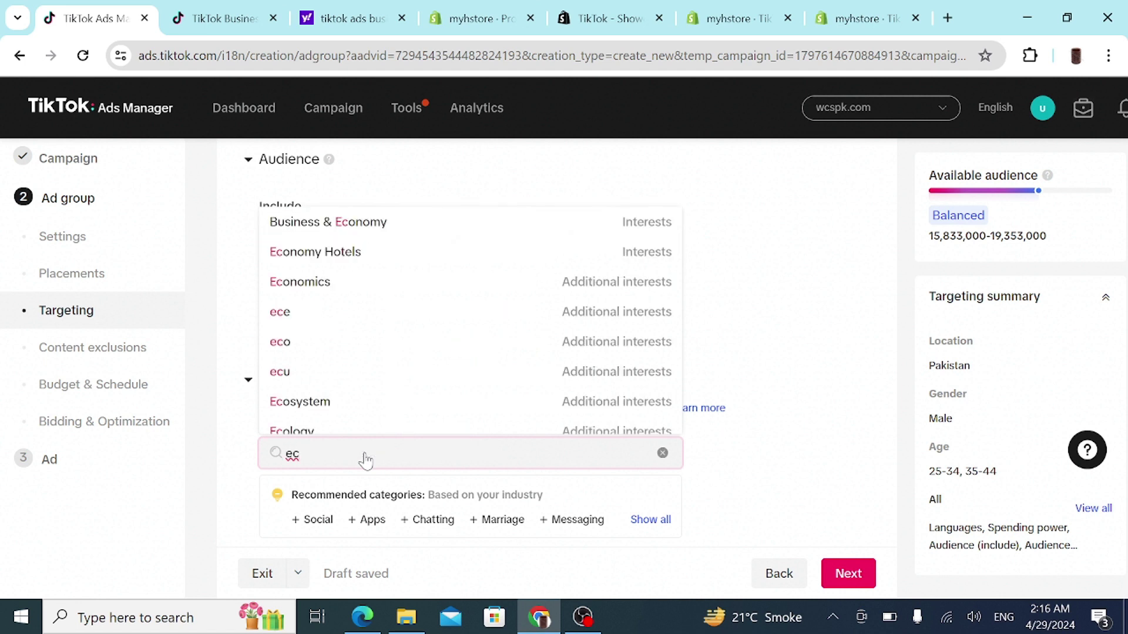
text(omm)
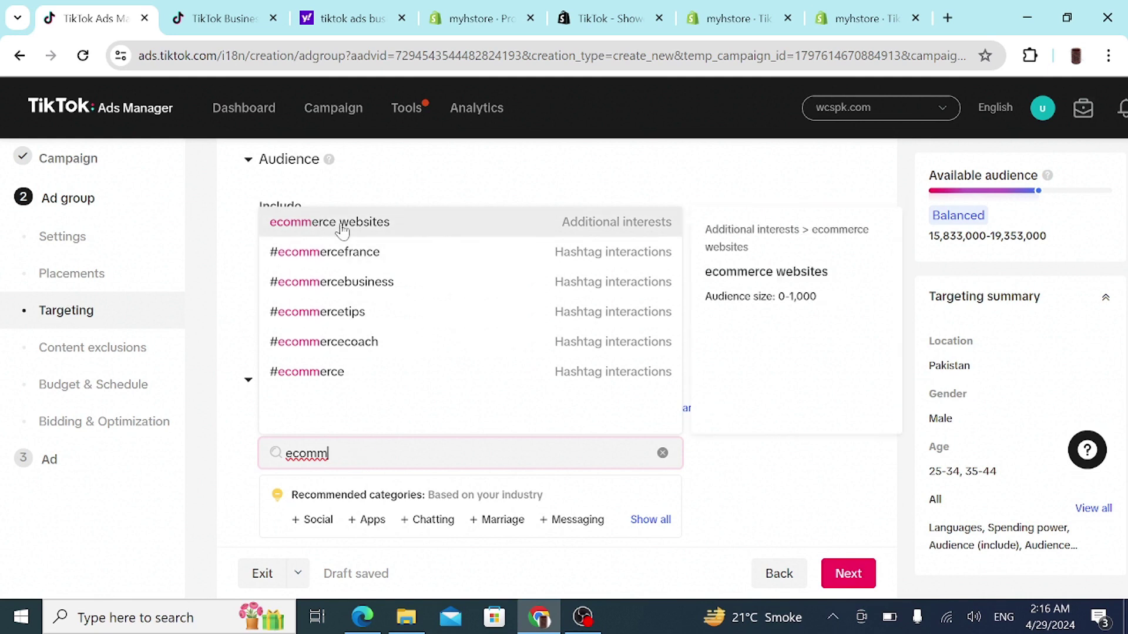
click(346, 233)
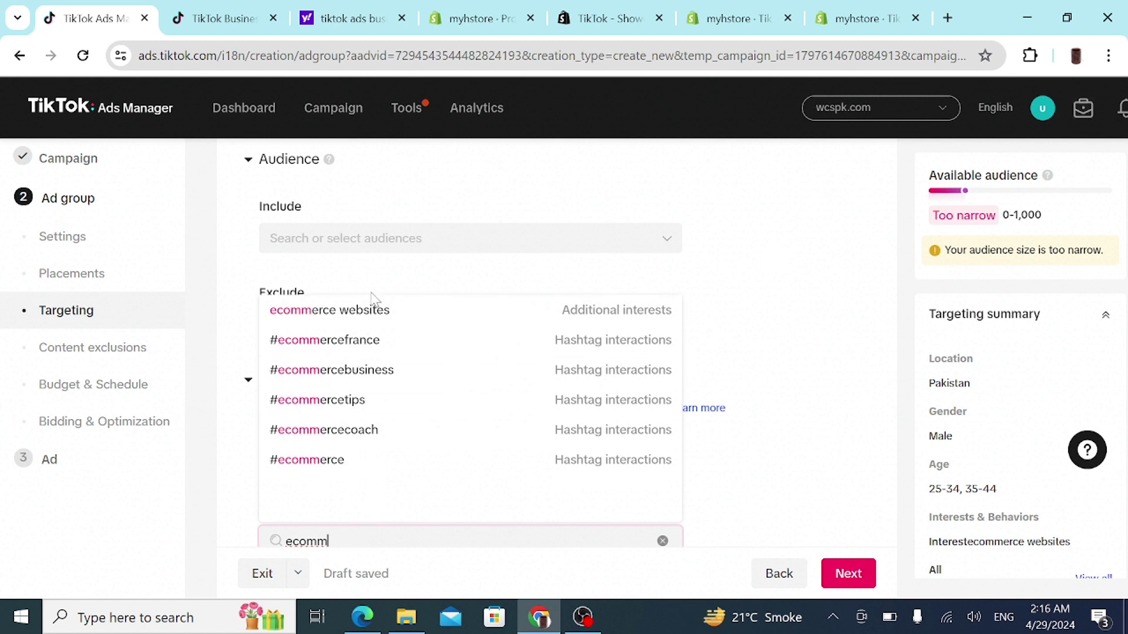
mouse_move(370, 319)
click(814, 260)
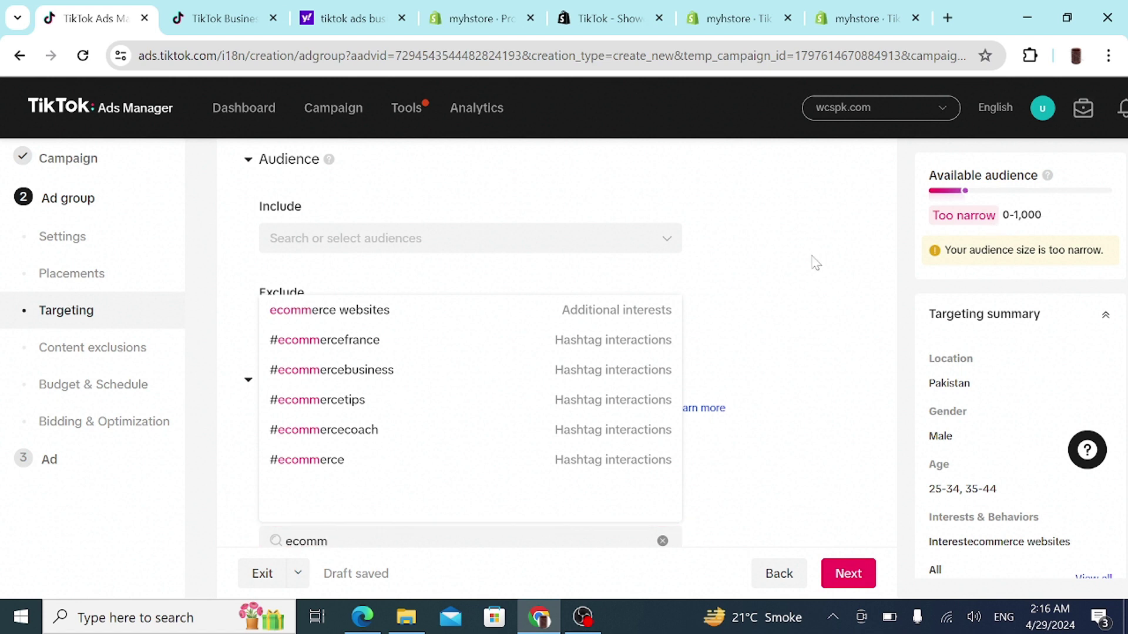
Search interests and behaviors for "shopify" and add the "shopify store" interest.
click(364, 539)
text(shjop)
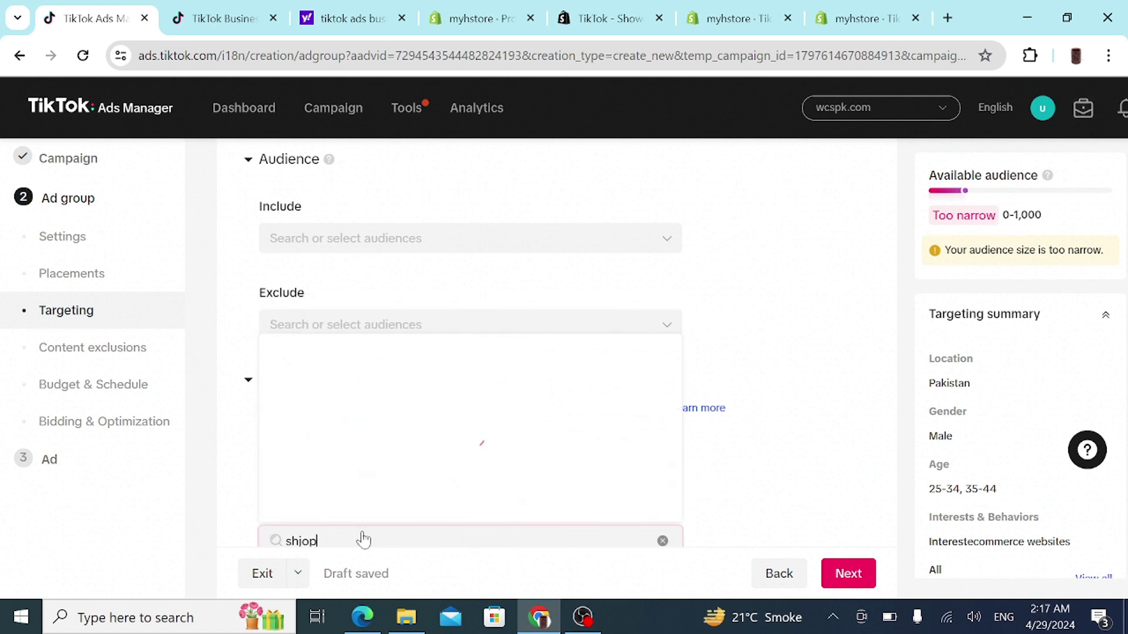
text(ify)
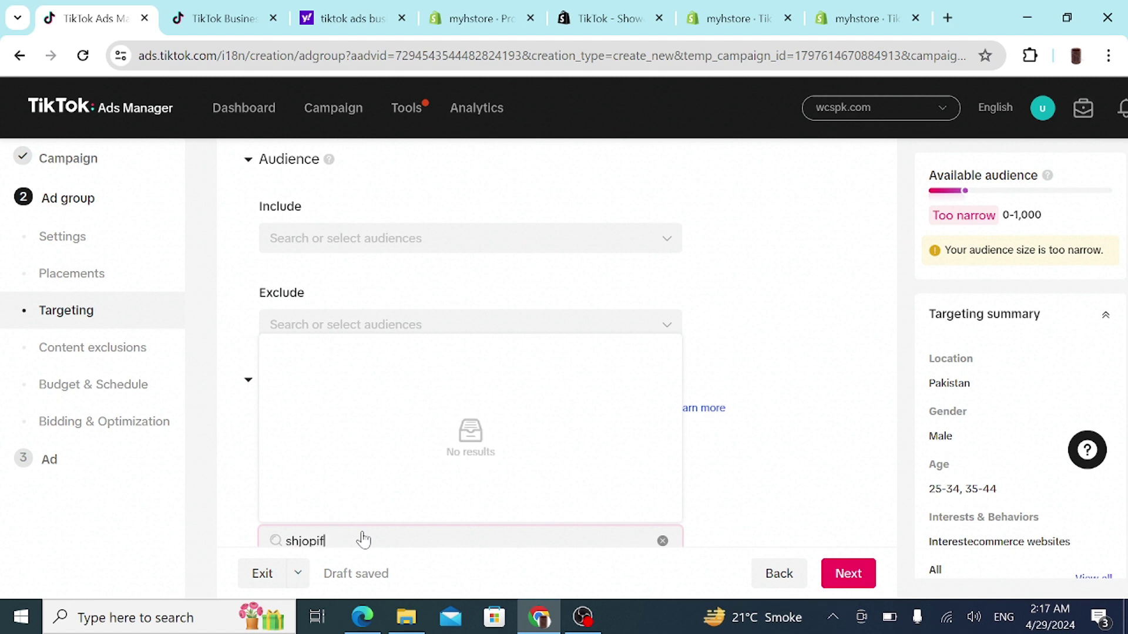
key(BackSpace)
key(BackSpace)
key(BackSpace)
key(BackSpace)
key(BackSpace)
text(opi)
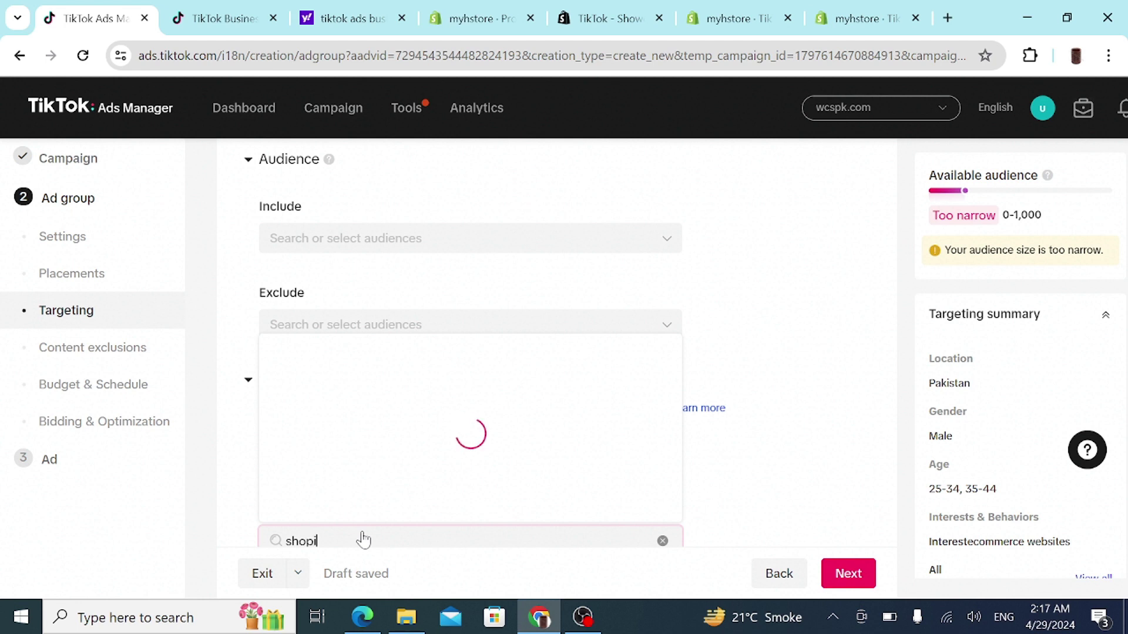
text(fy)
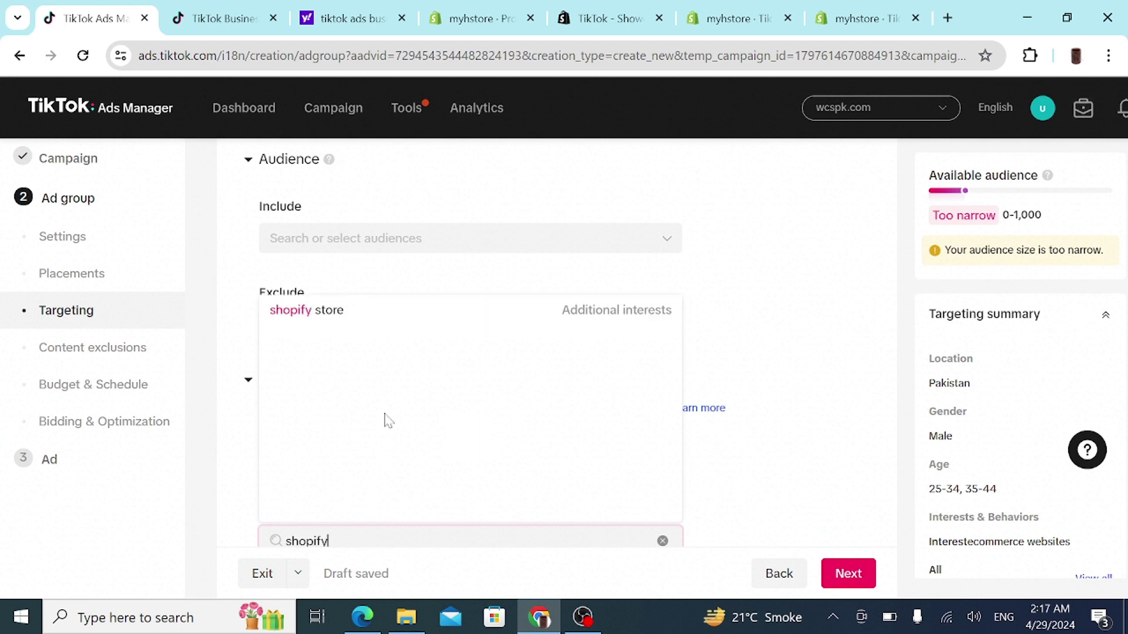
click(391, 306)
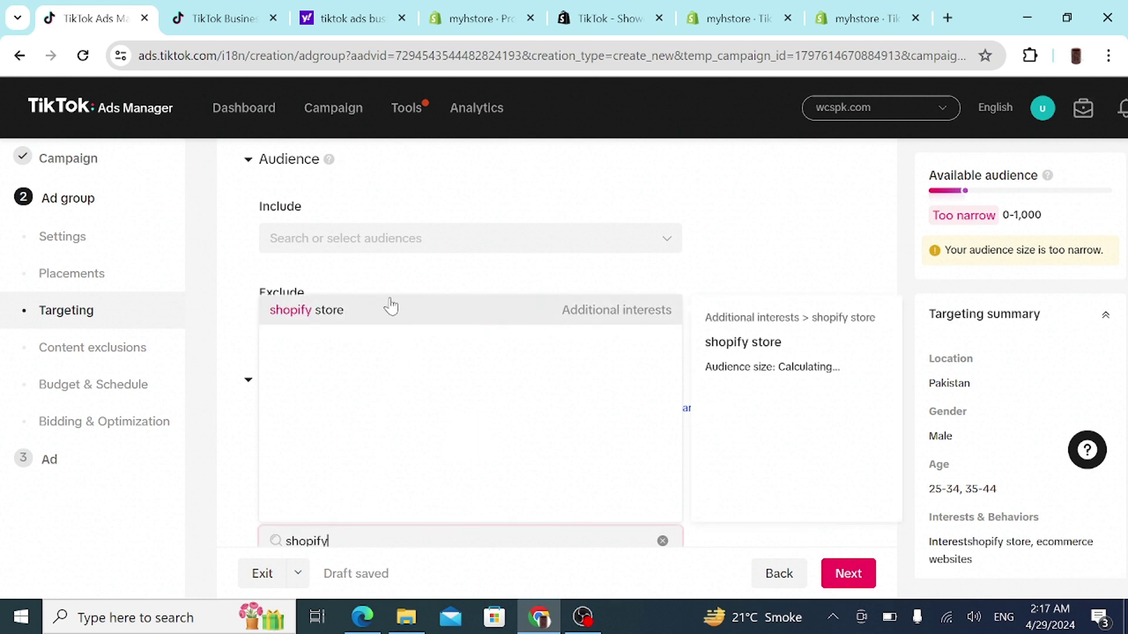
click(390, 306)
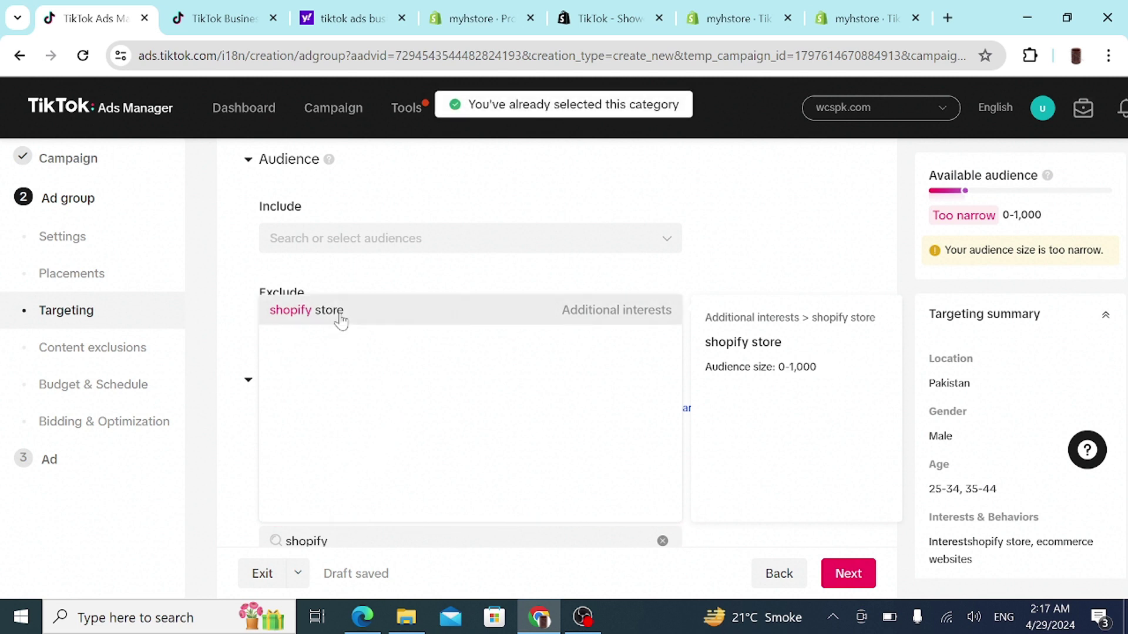
click(708, 351)
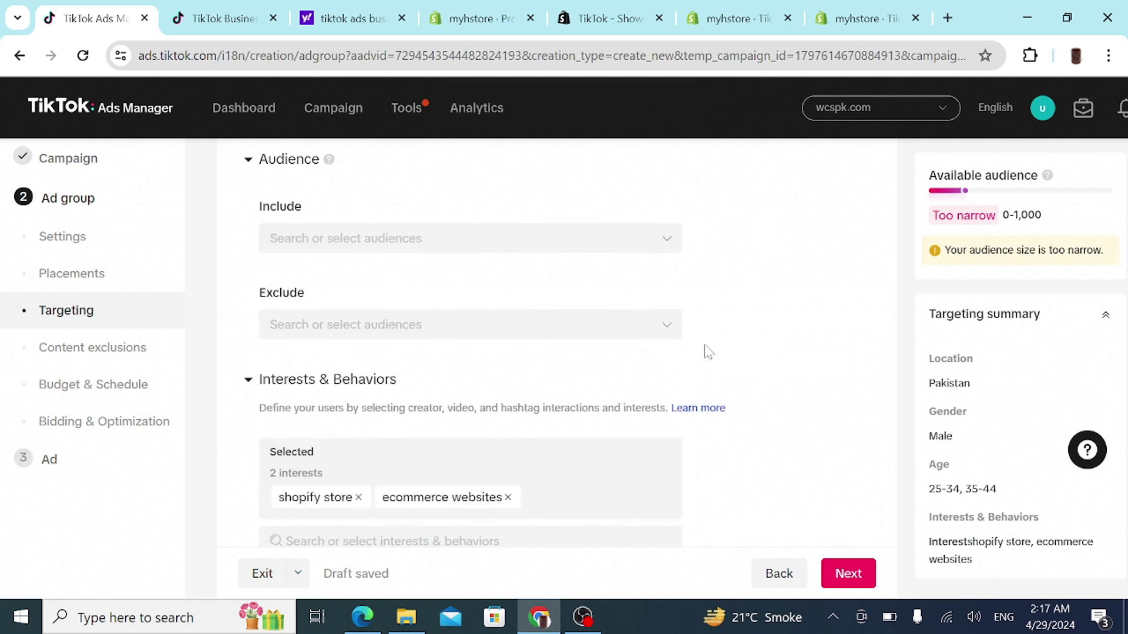
Search interests and behaviors for "amazon" and add the "amazon" interest.
click(407, 537)
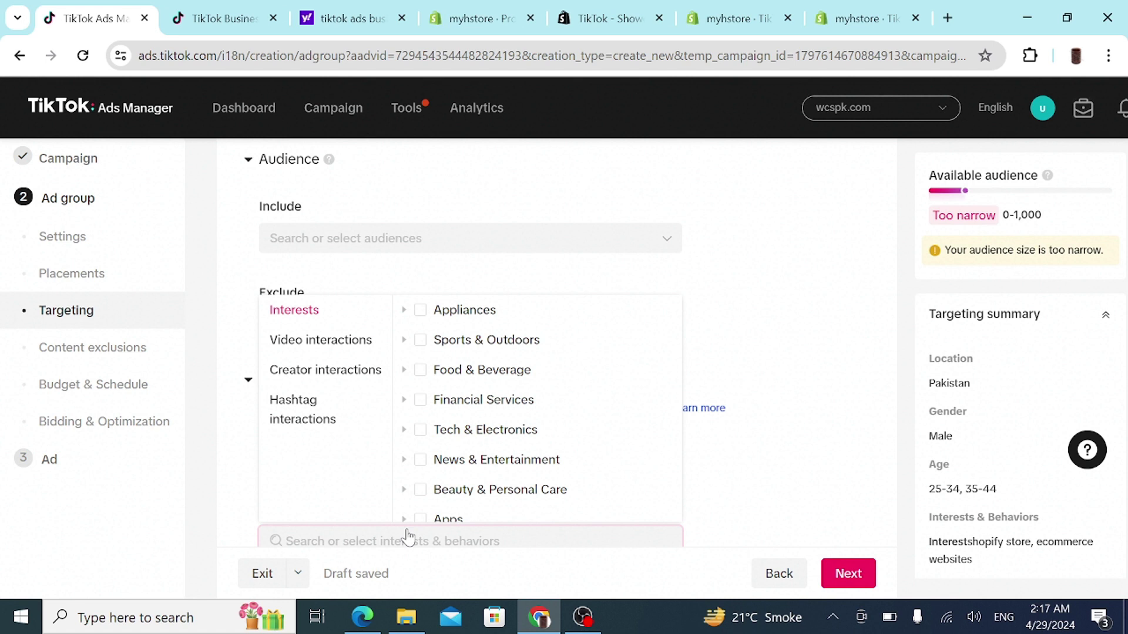
text(amazomn)
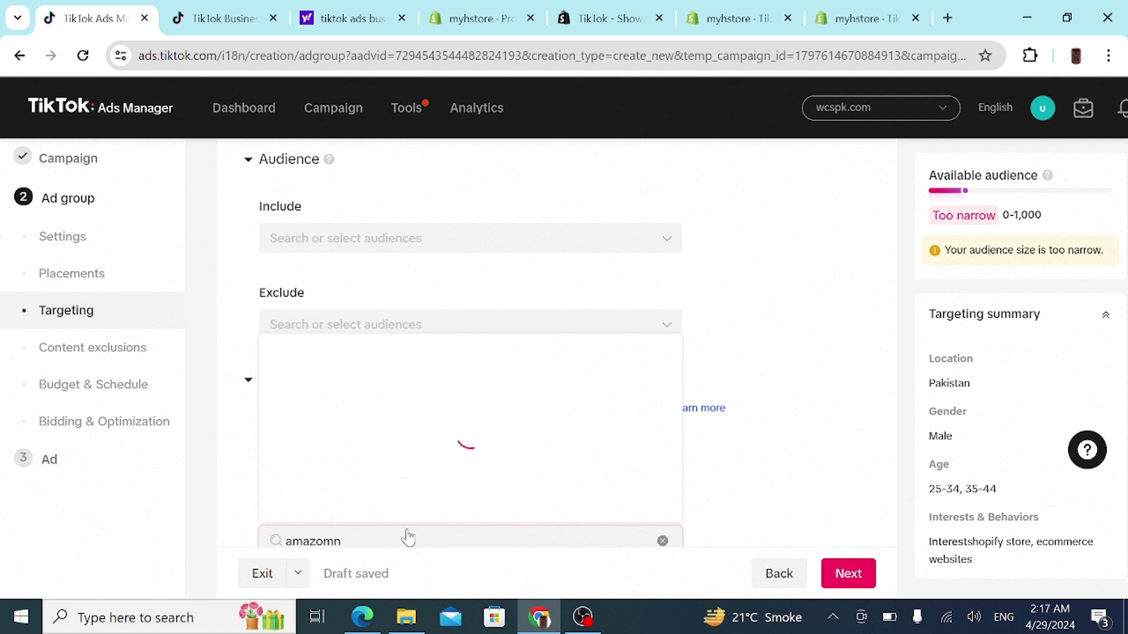
key(BackSpace)
key(BackSpace)
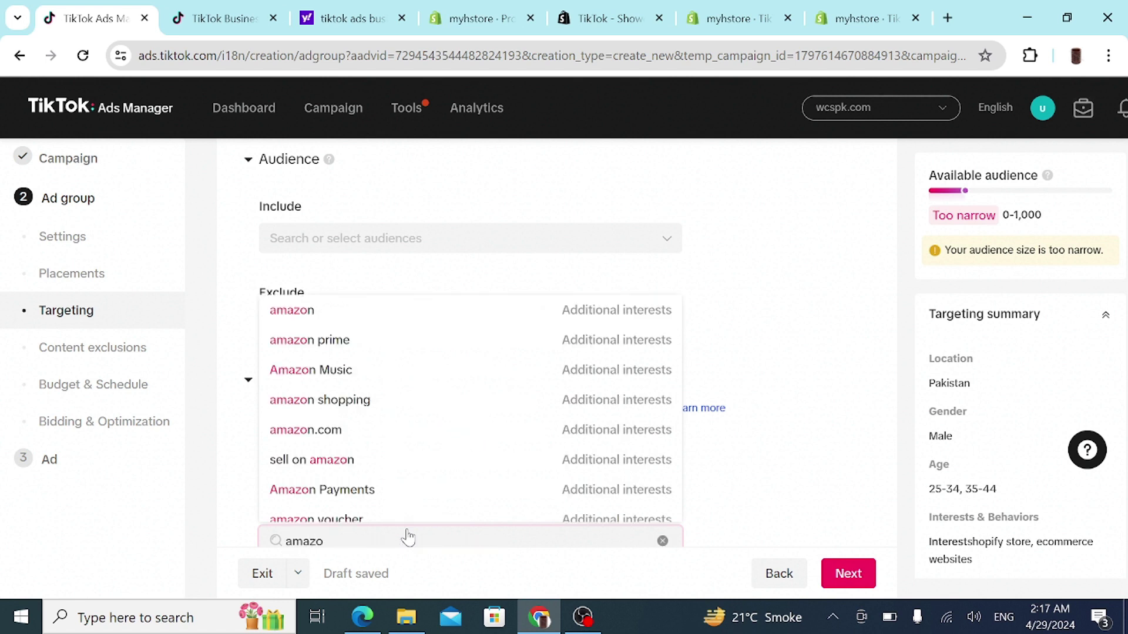
text(n)
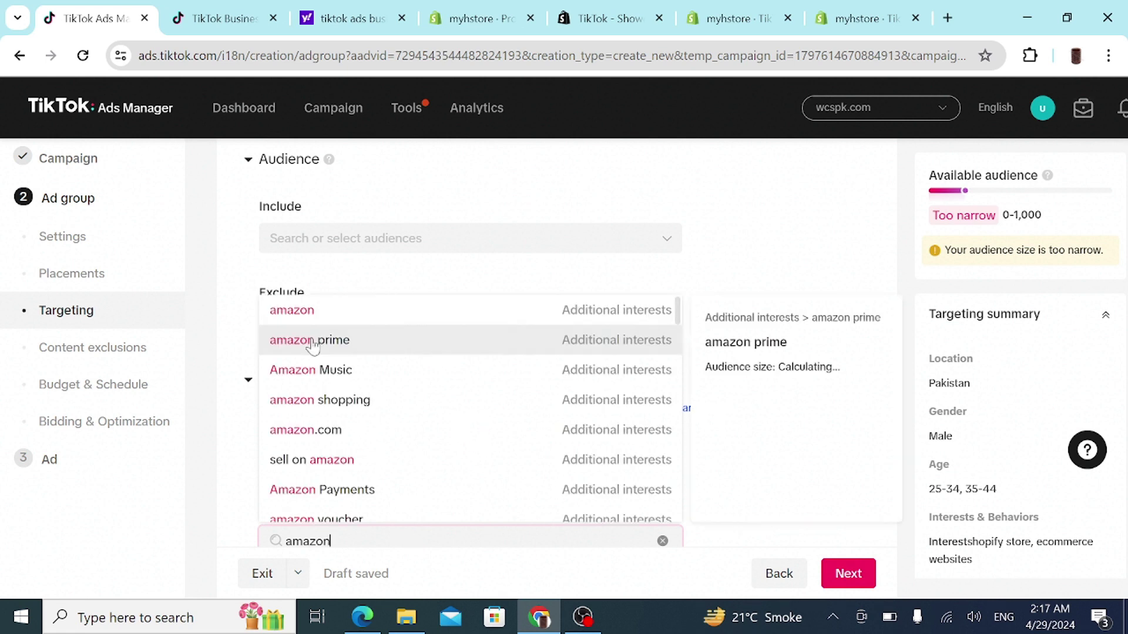
click(327, 324)
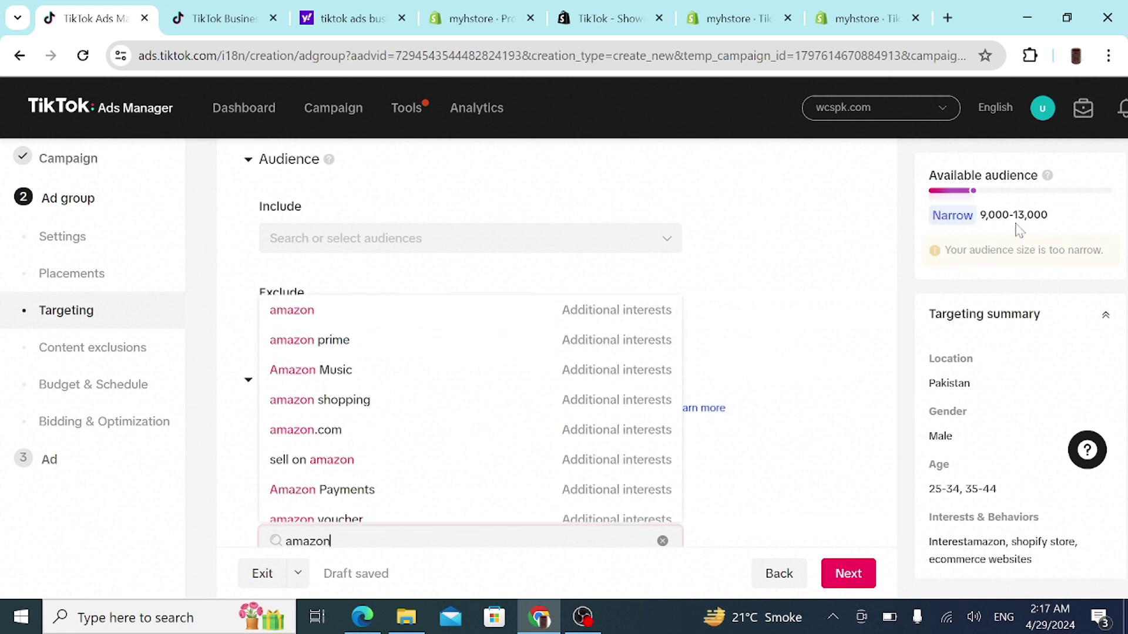
click(818, 307)
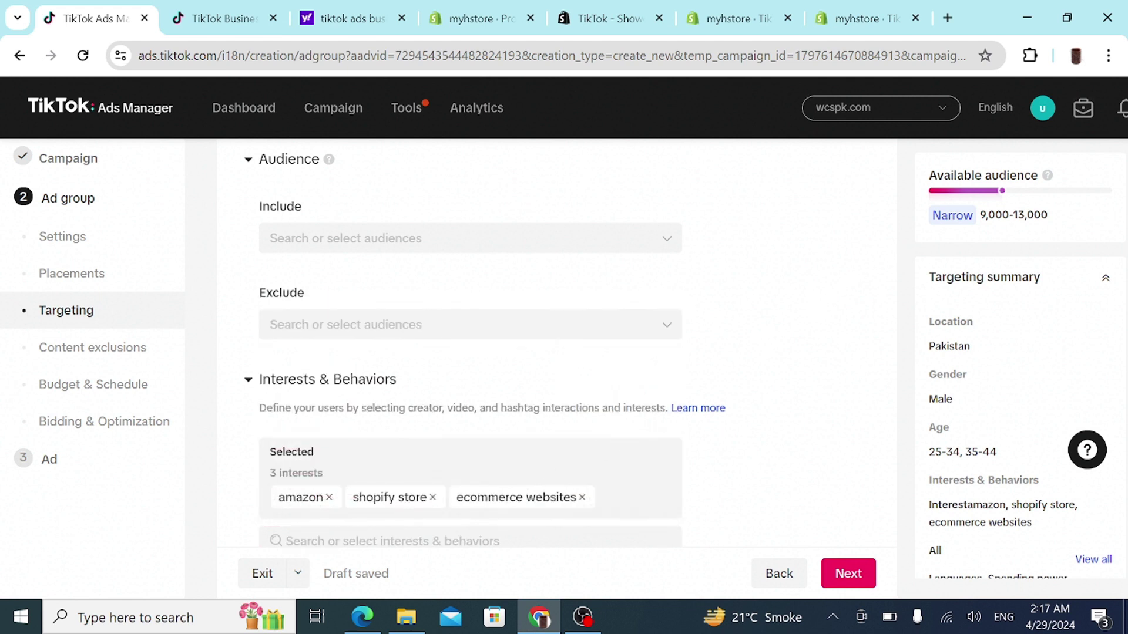
Review the ad group's content exclusions, schedule, dayparting and optimization goal settings.
scroll(659, 342, down, 5)
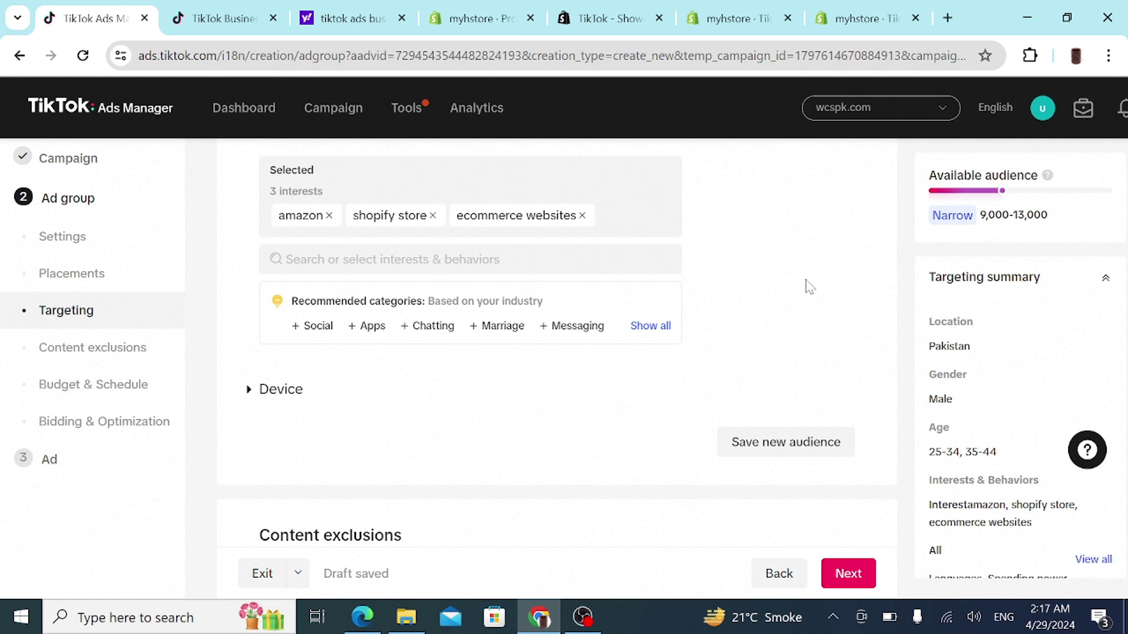
scroll(806, 290, down, 5)
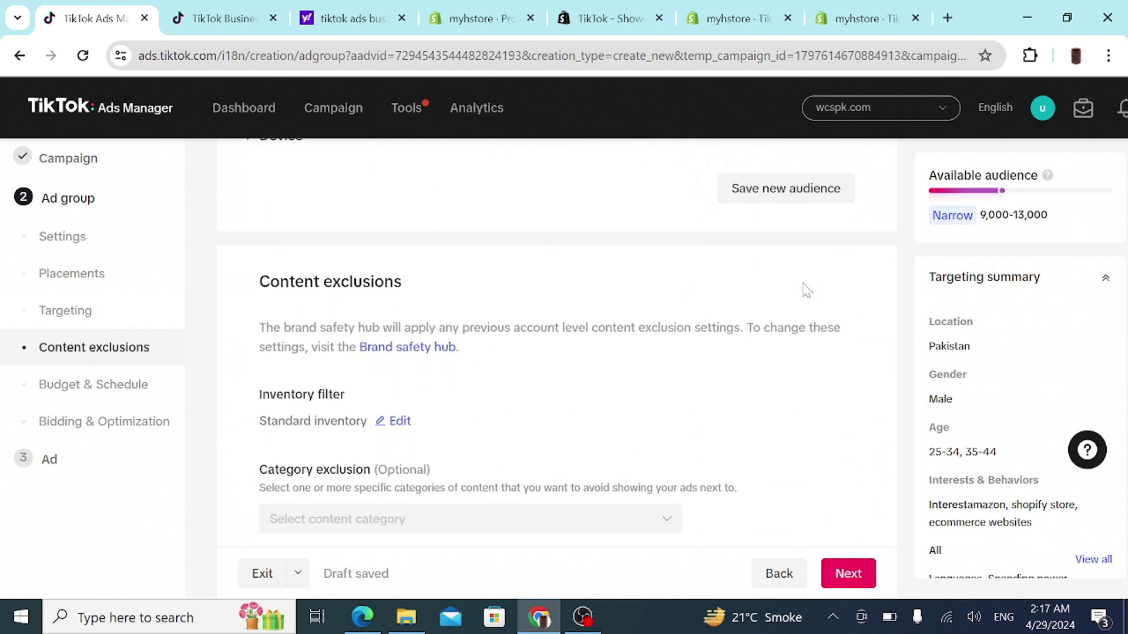
scroll(806, 290, down, 4)
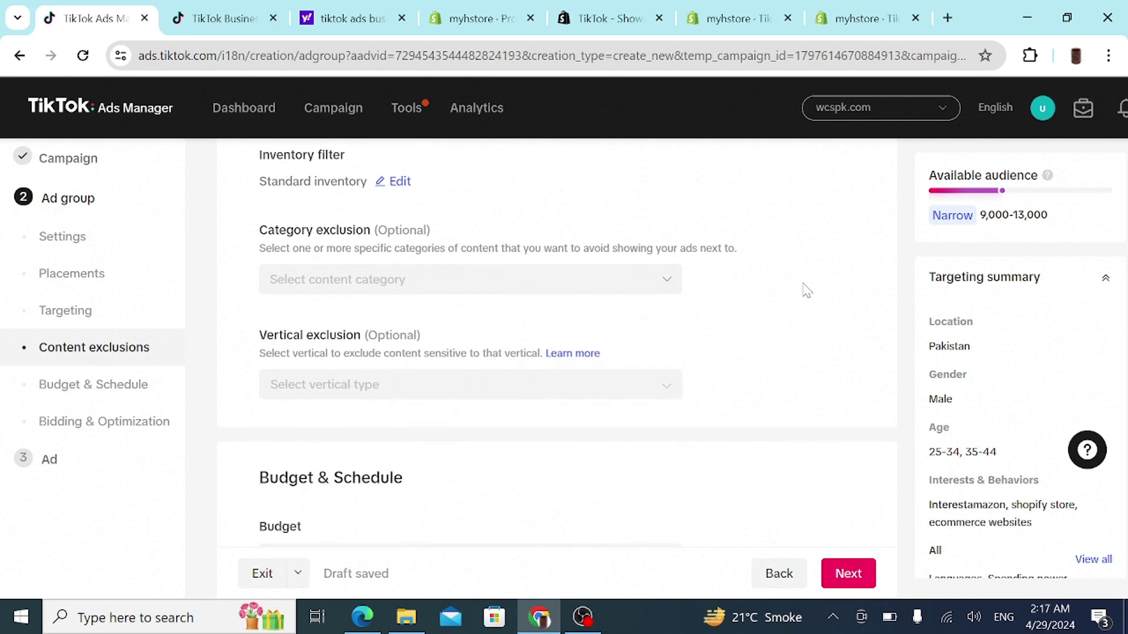
scroll(806, 290, up, 3)
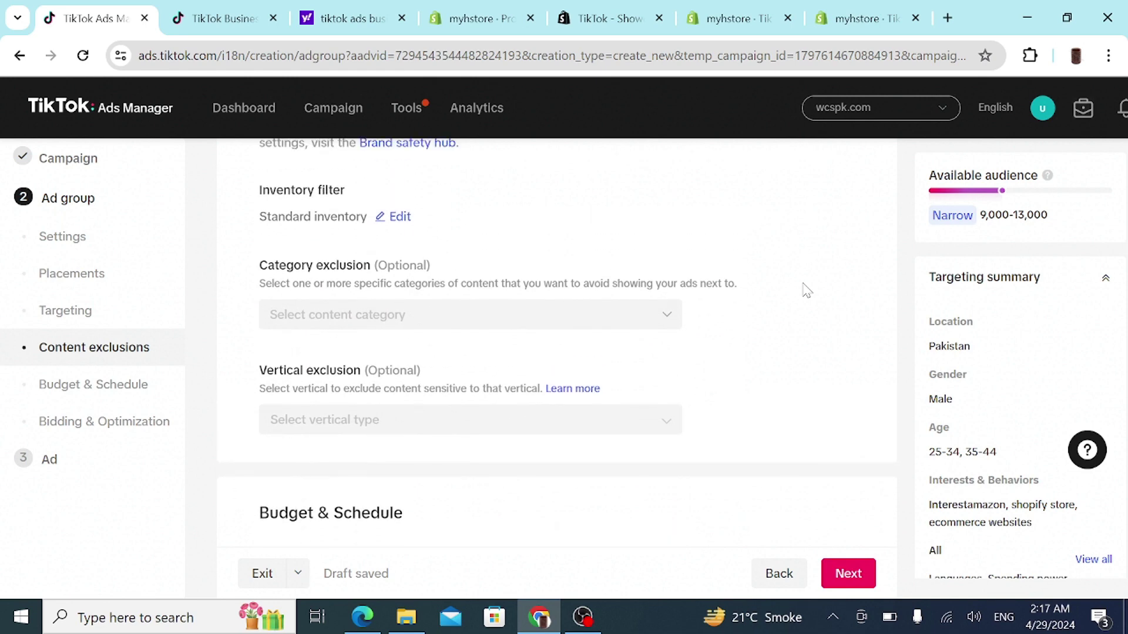
scroll(806, 290, down, 8)
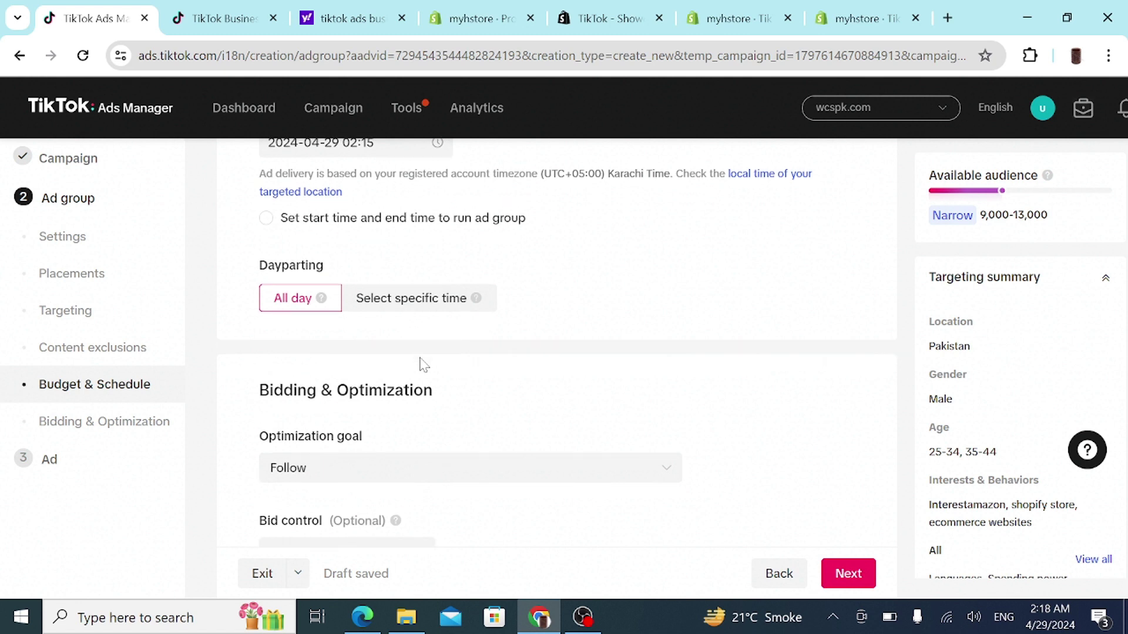
scroll(423, 365, up, 1)
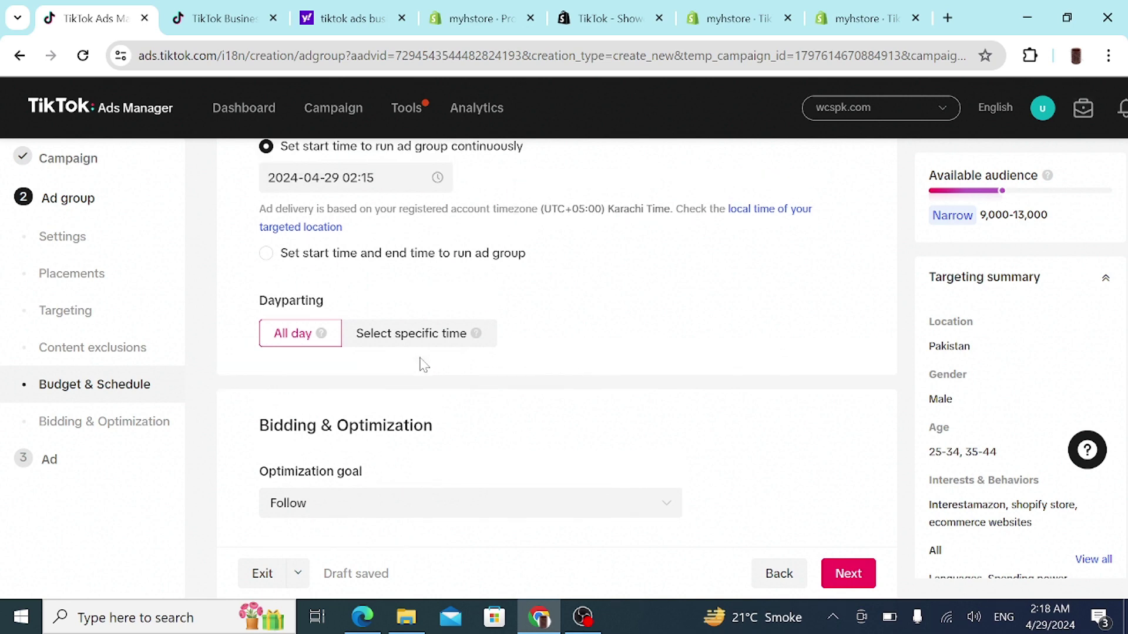
Remove the "amazon", "shopify store" and "ecommerce websites" interests from the ad group's targeting.
scroll(423, 364, up, 10)
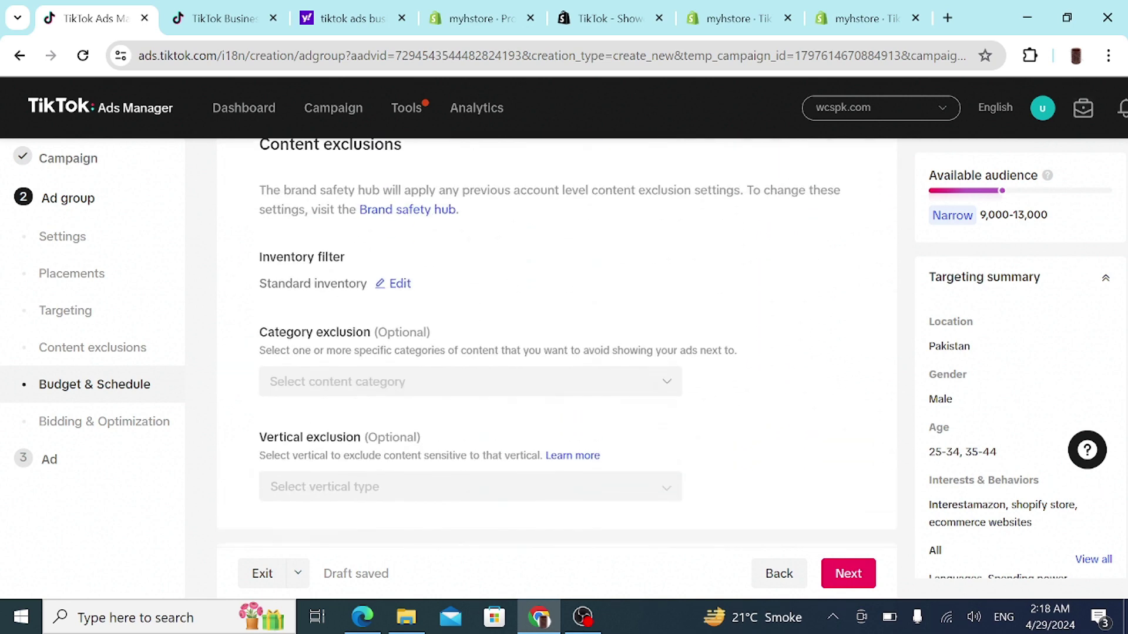
scroll(423, 364, up, 5)
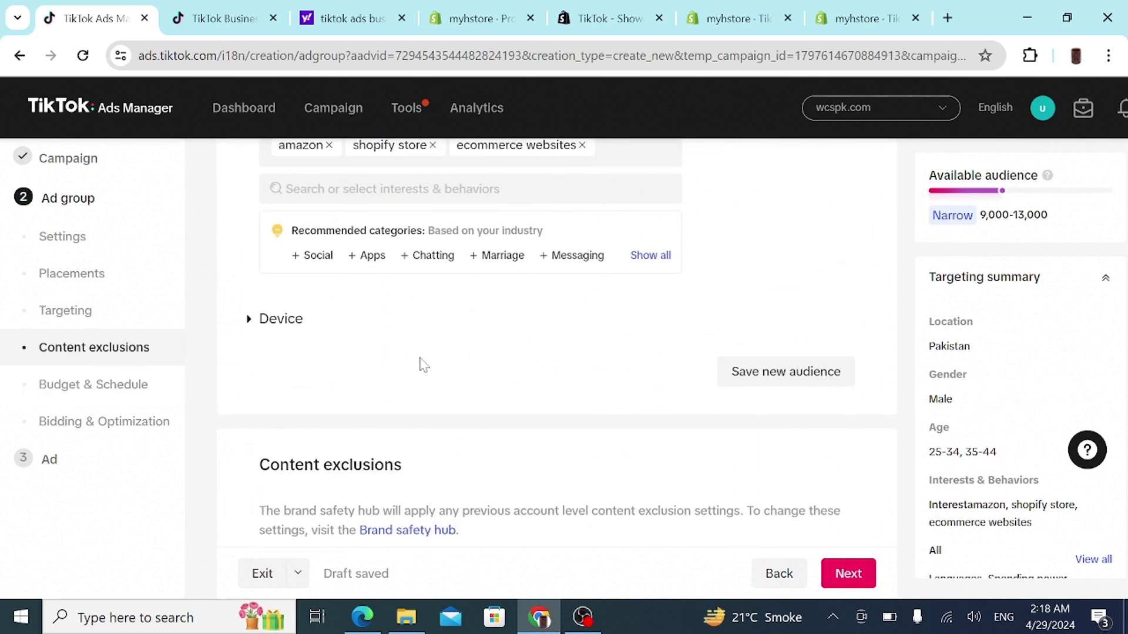
scroll(423, 365, up, 5)
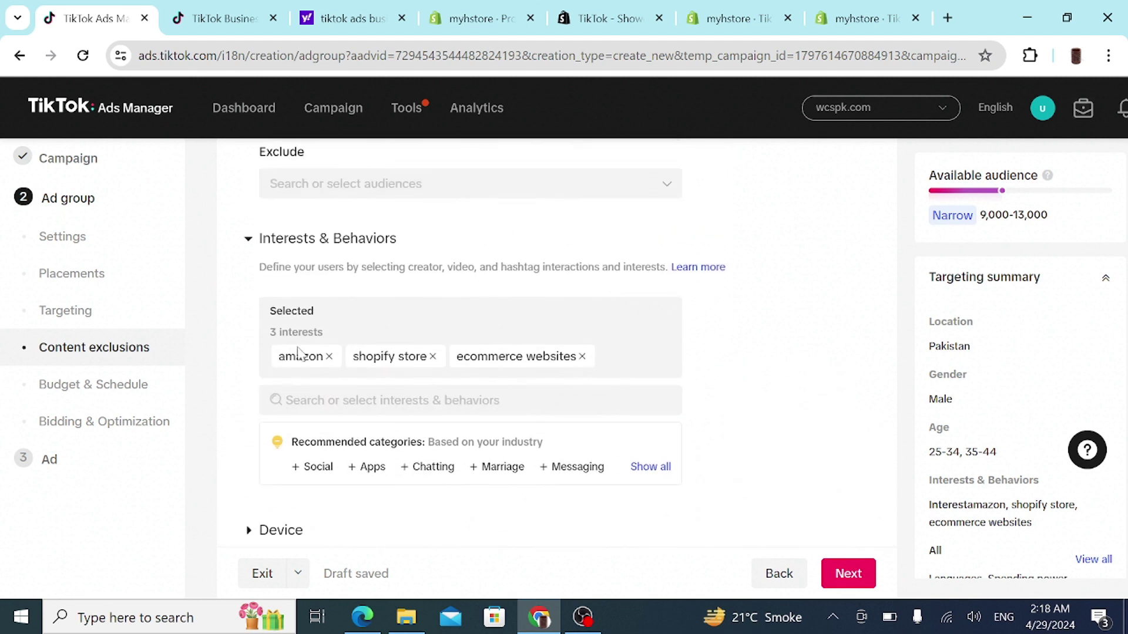
click(329, 356)
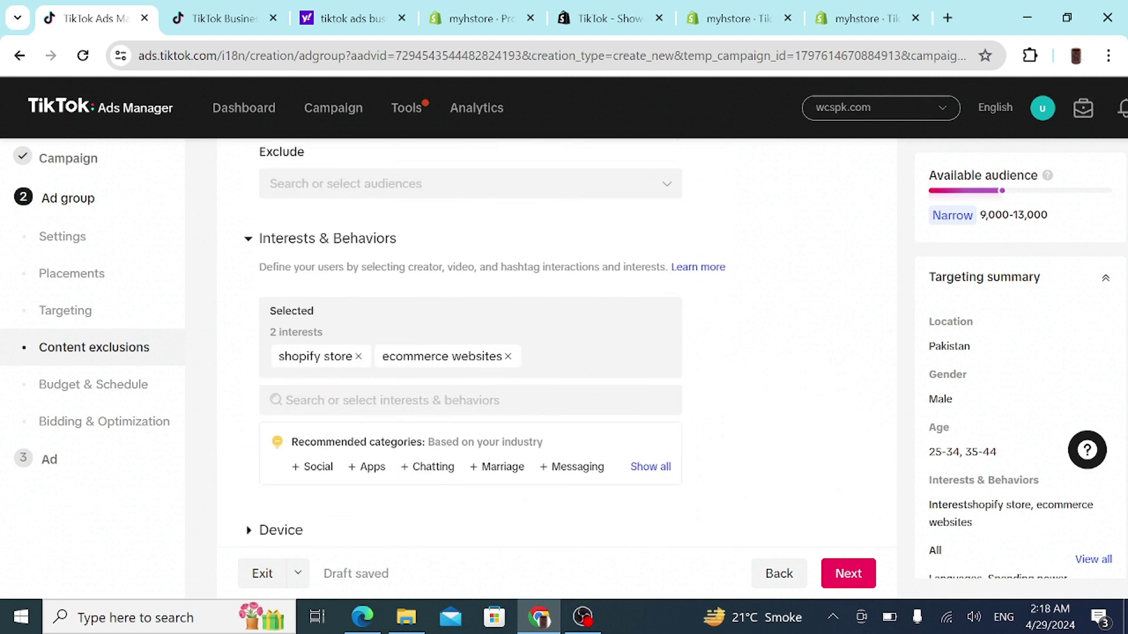
click(358, 357)
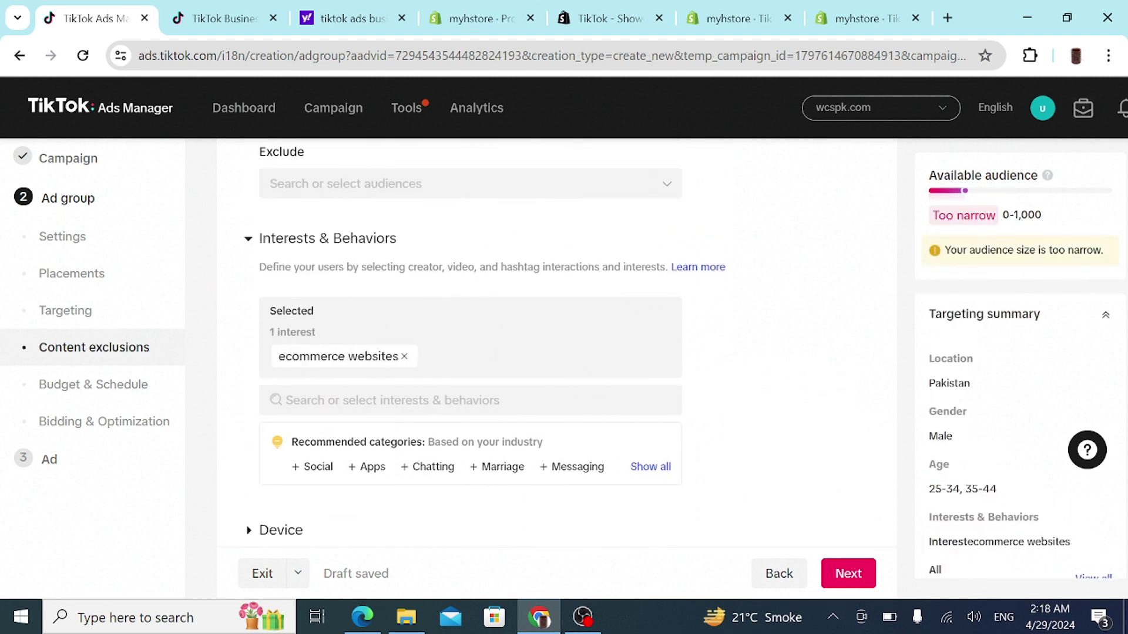
click(405, 356)
Search interests and behaviors for "jewlery", check the audience size of the #jewlery hashtag, and clear the search.
click(338, 312)
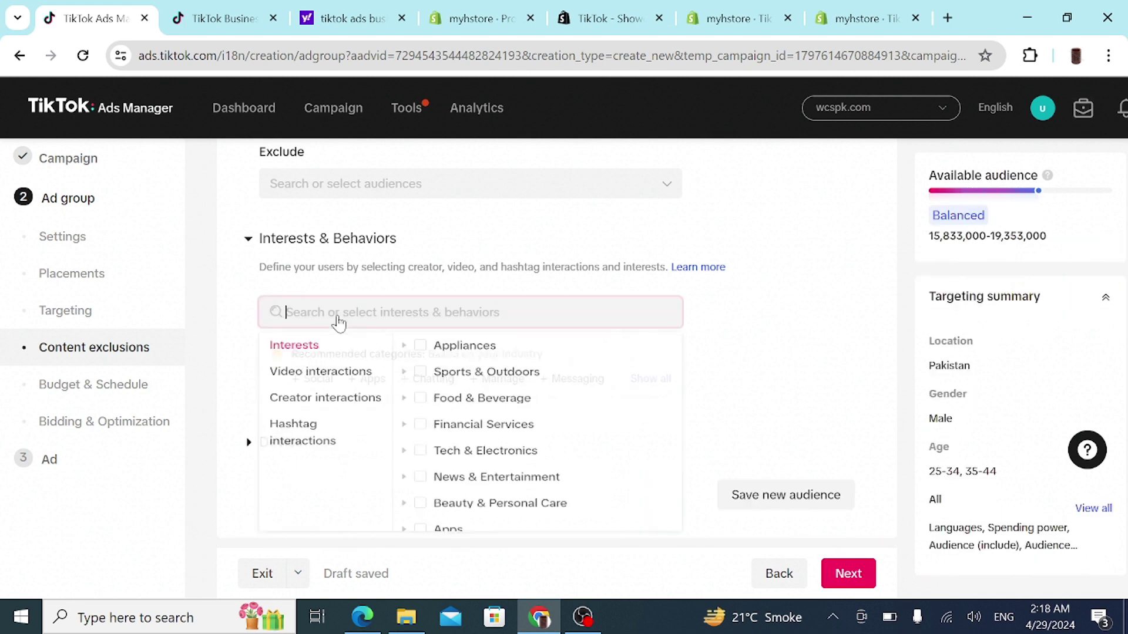
text(jewle)
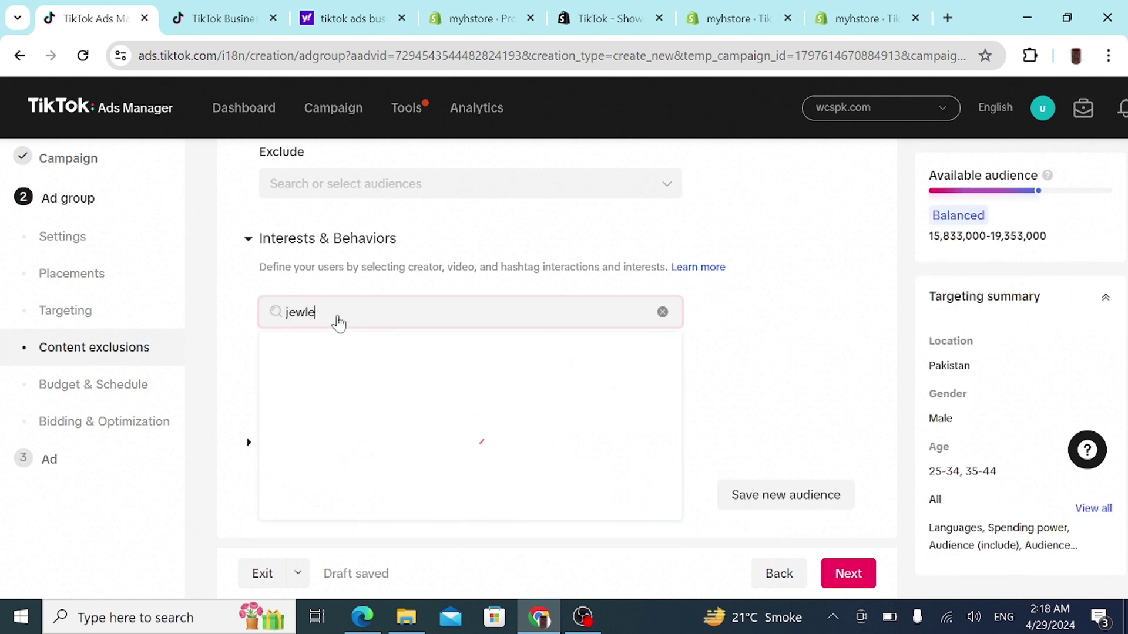
text(ry)
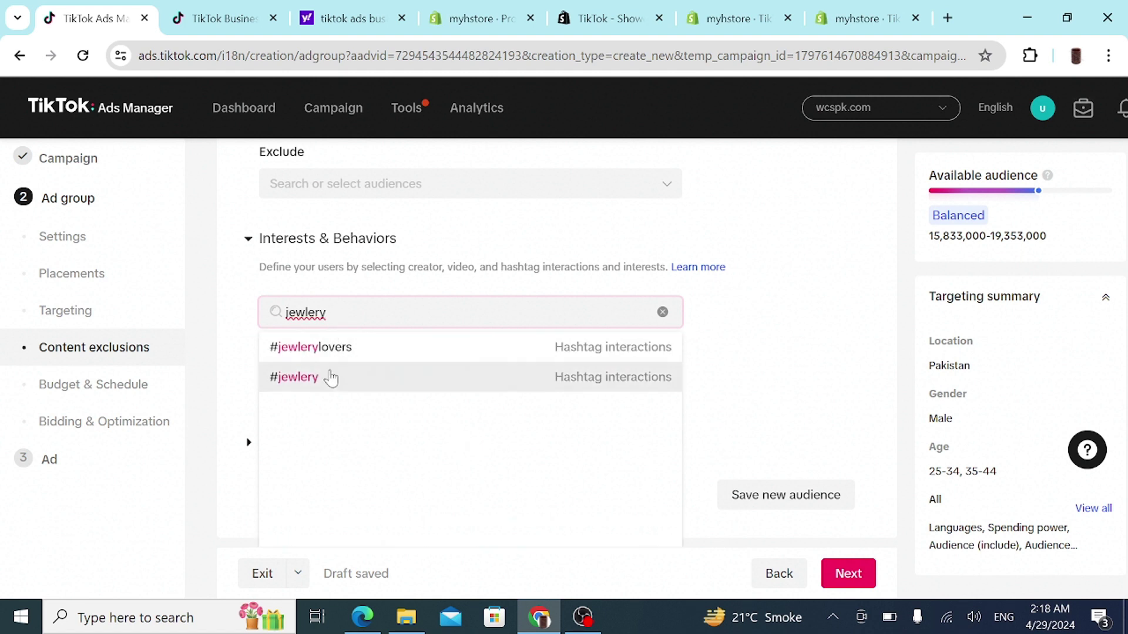
mouse_move(329, 380)
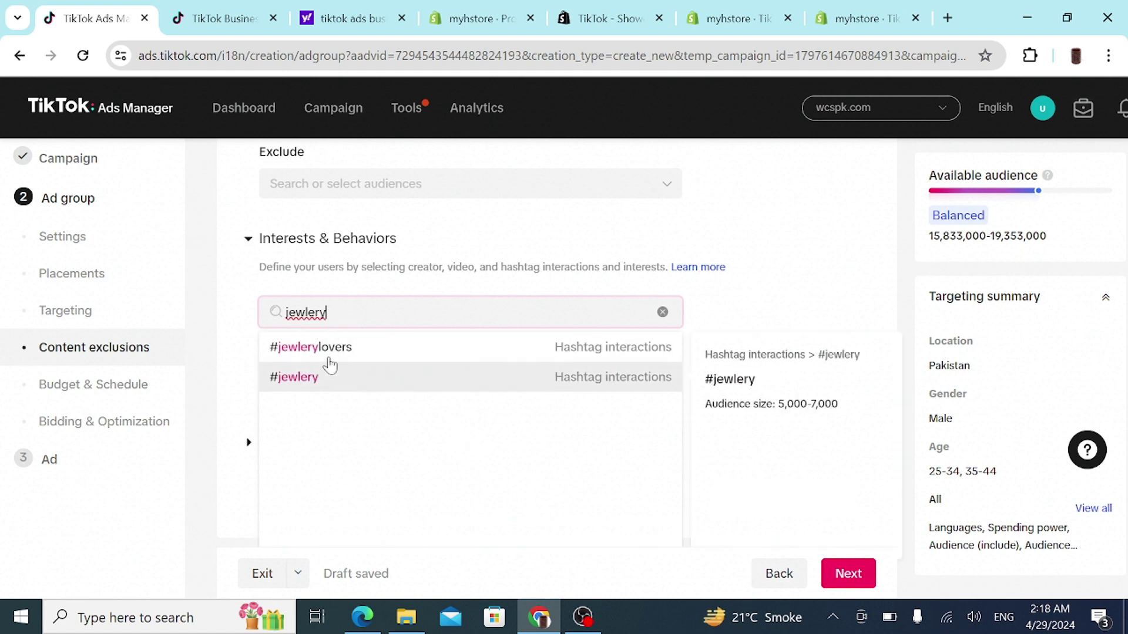
key(BackSpace)
key(BackSpace)
key(BackSpace)
key(BackSpace)
key(BackSpace)
key(BackSpace)
key(BackSpace)
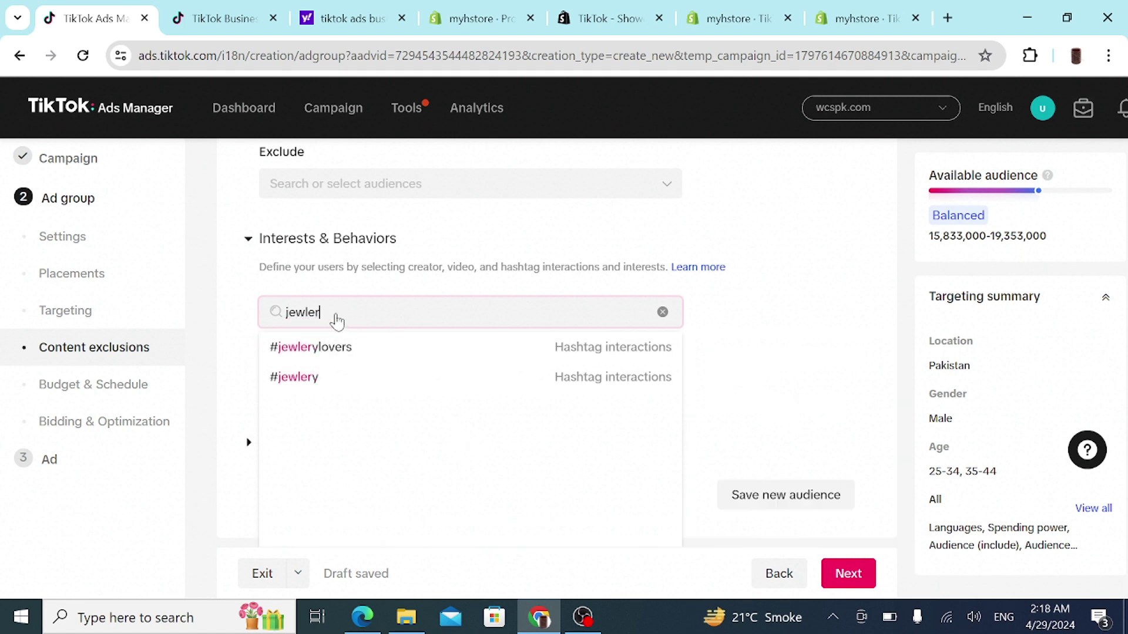
Search interests and behaviors for "women" and add the "Women's Clothing" interest to the targeting.
text(women)
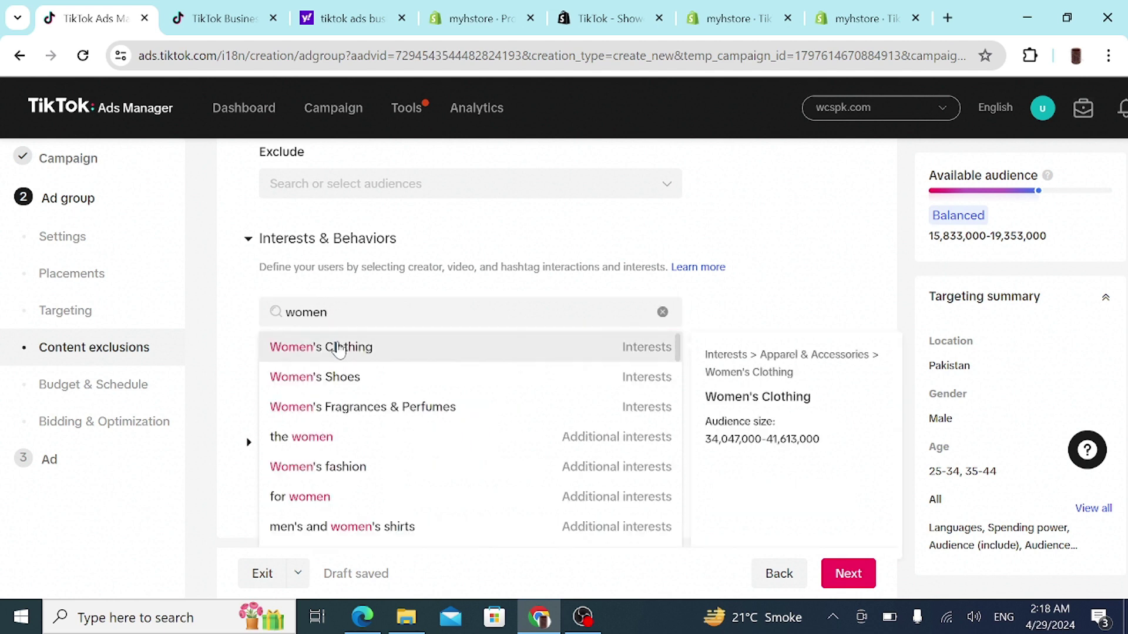
click(590, 350)
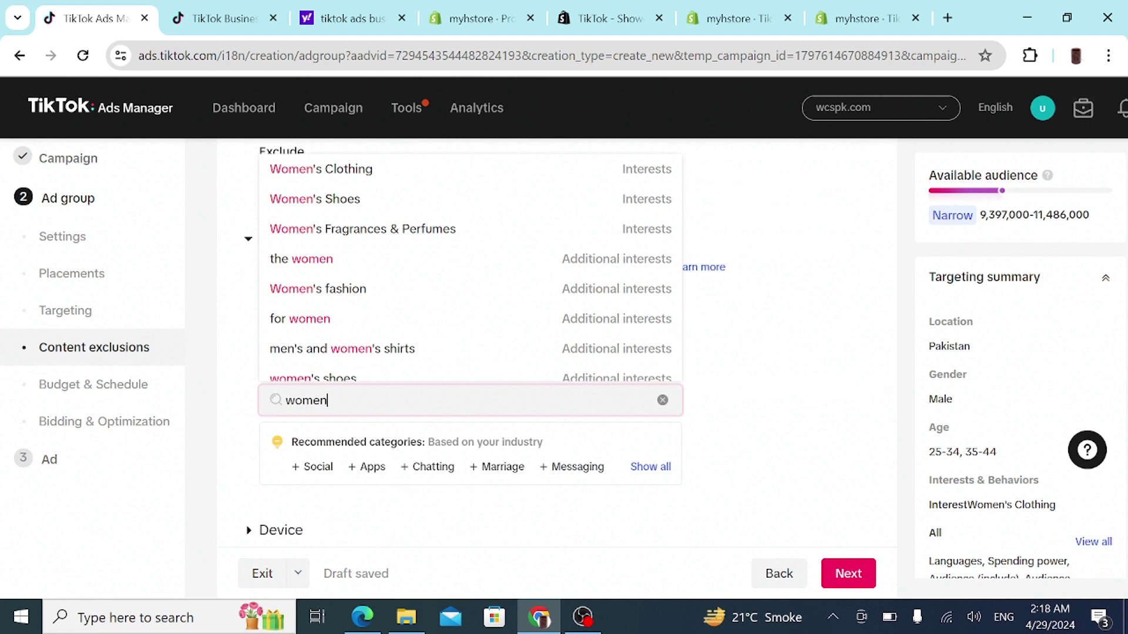
click(793, 358)
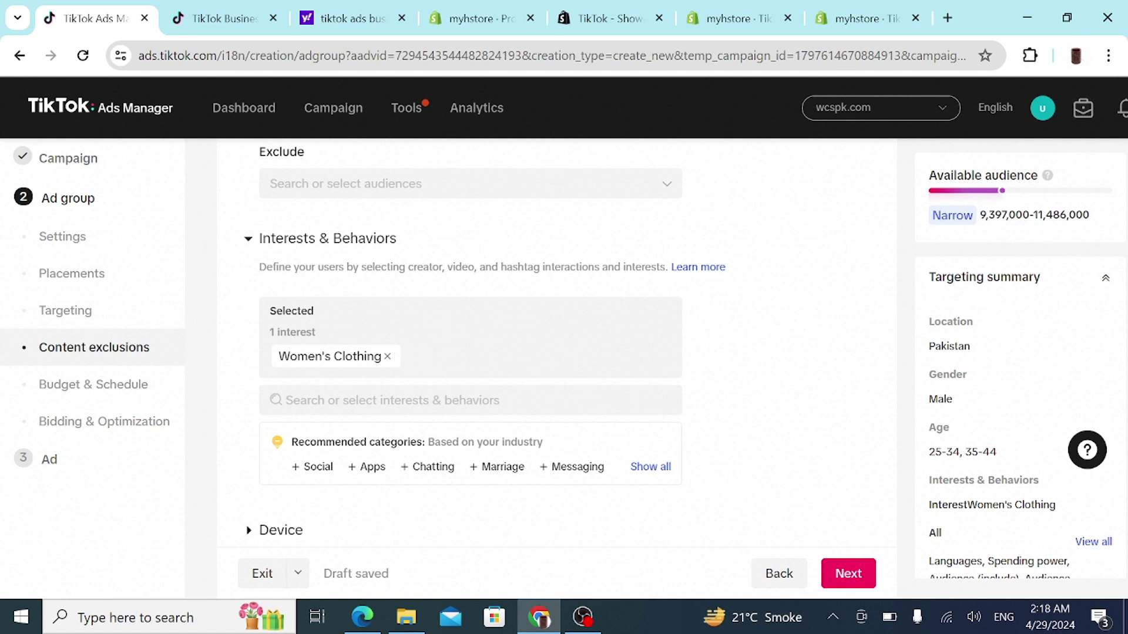
Compare the available audience estimates for male and female users, and set the gender targeting to Female.
drag(1108, 222, 976, 229)
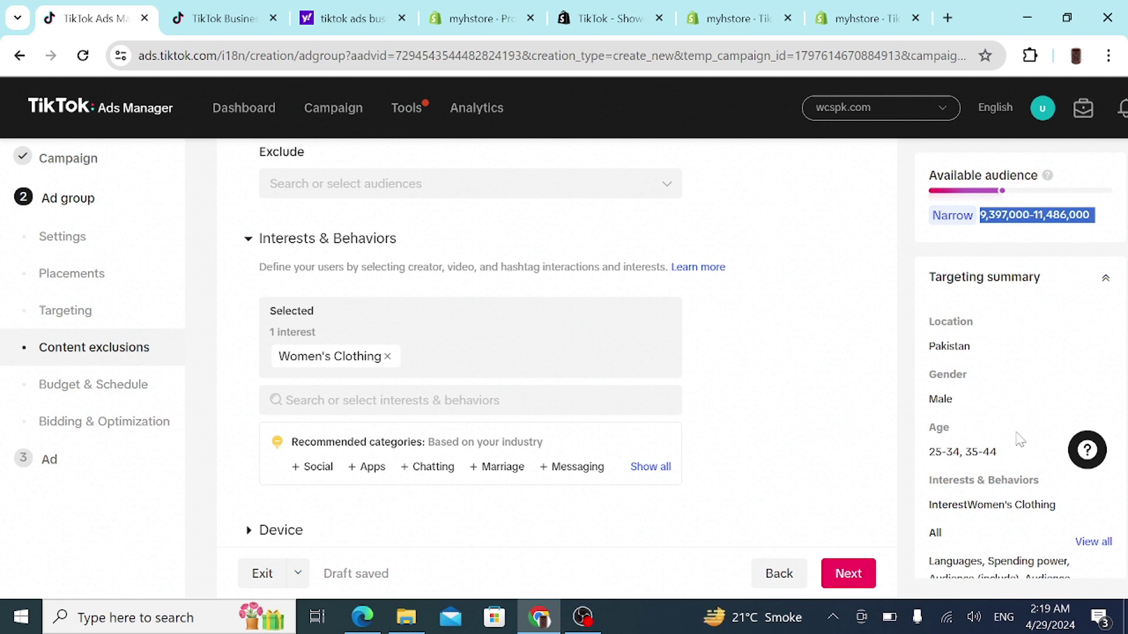
scroll(855, 449, down, 2)
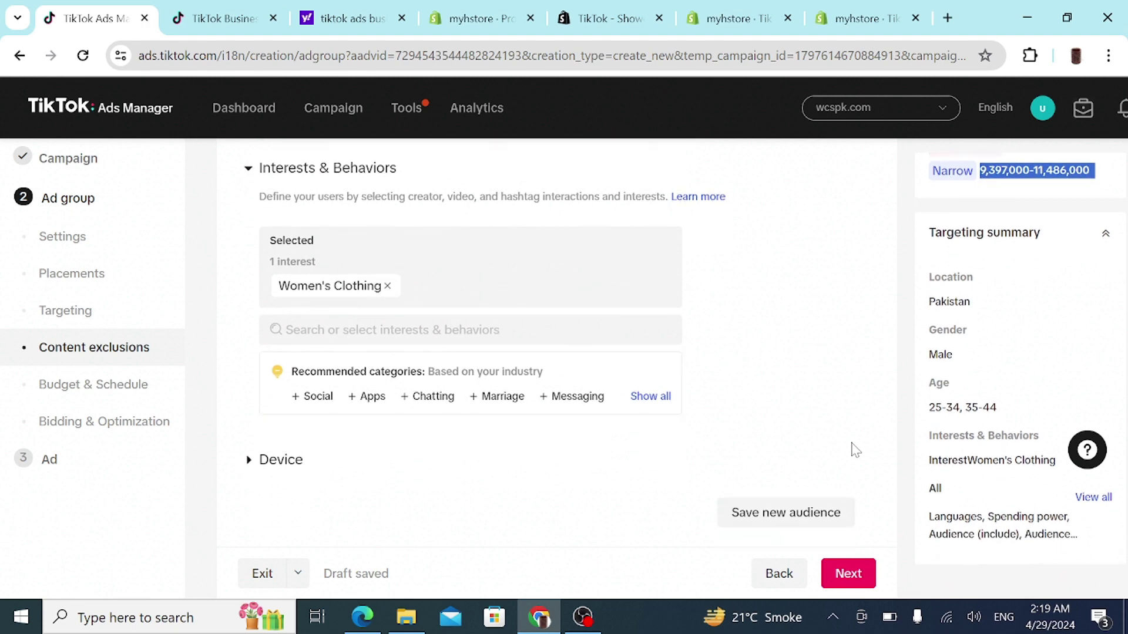
scroll(854, 449, up, 5)
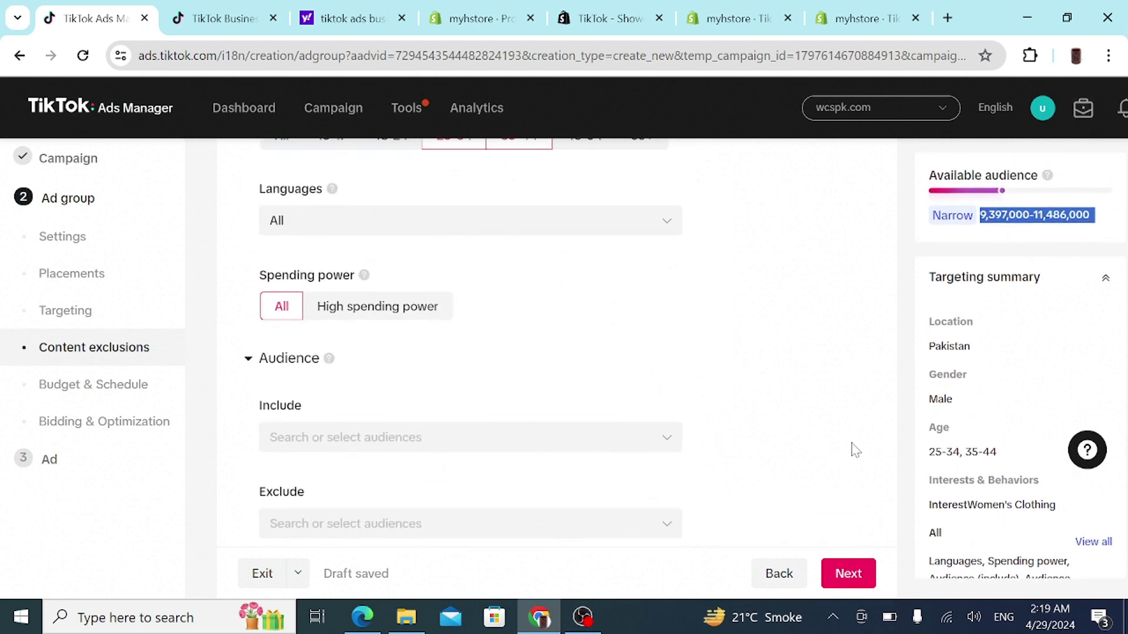
scroll(855, 450, up, 2)
click(487, 414)
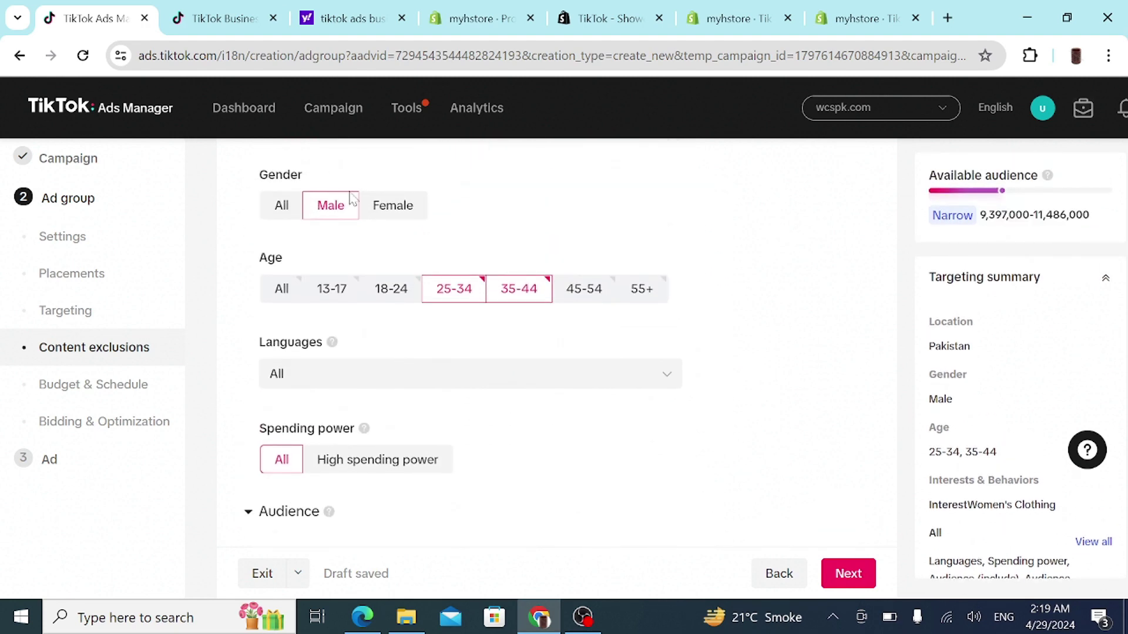
click(385, 214)
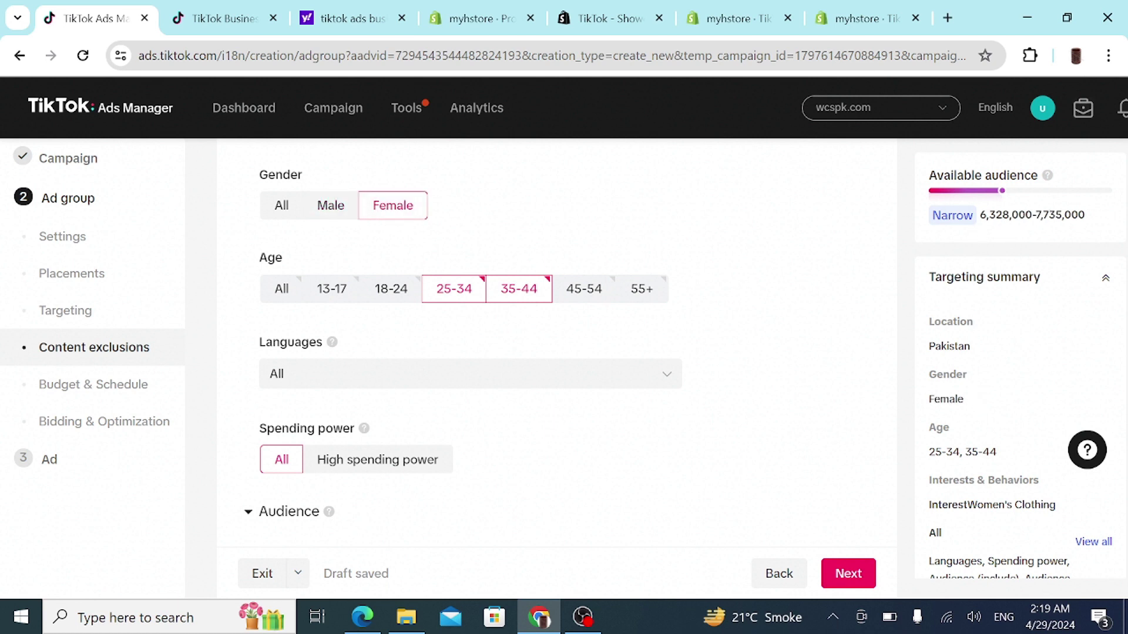
click(332, 212)
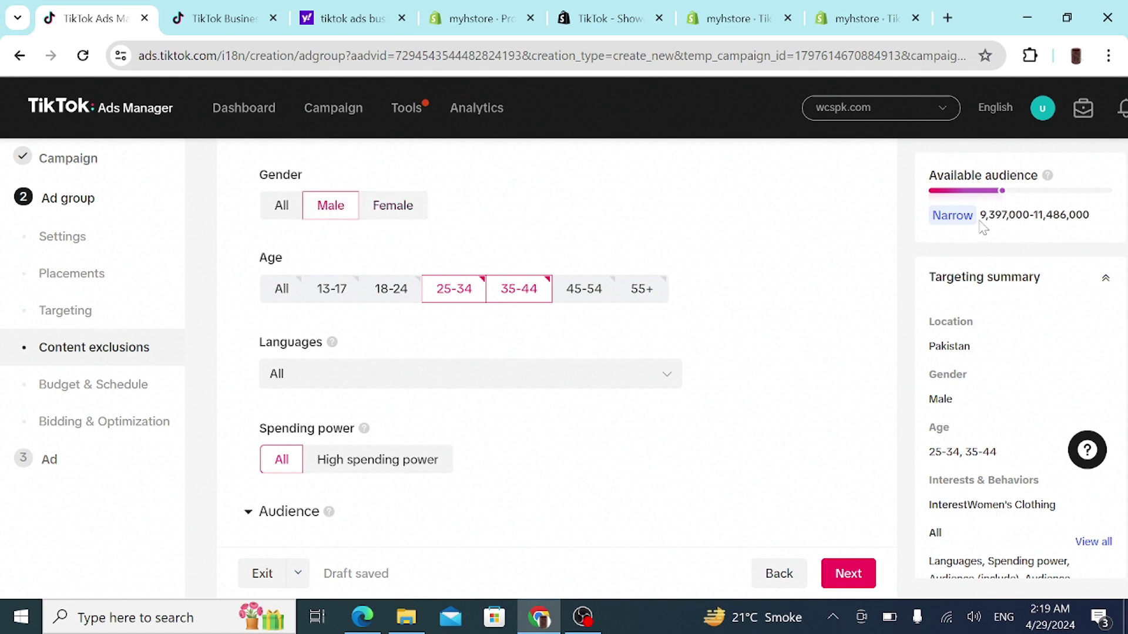
click(403, 201)
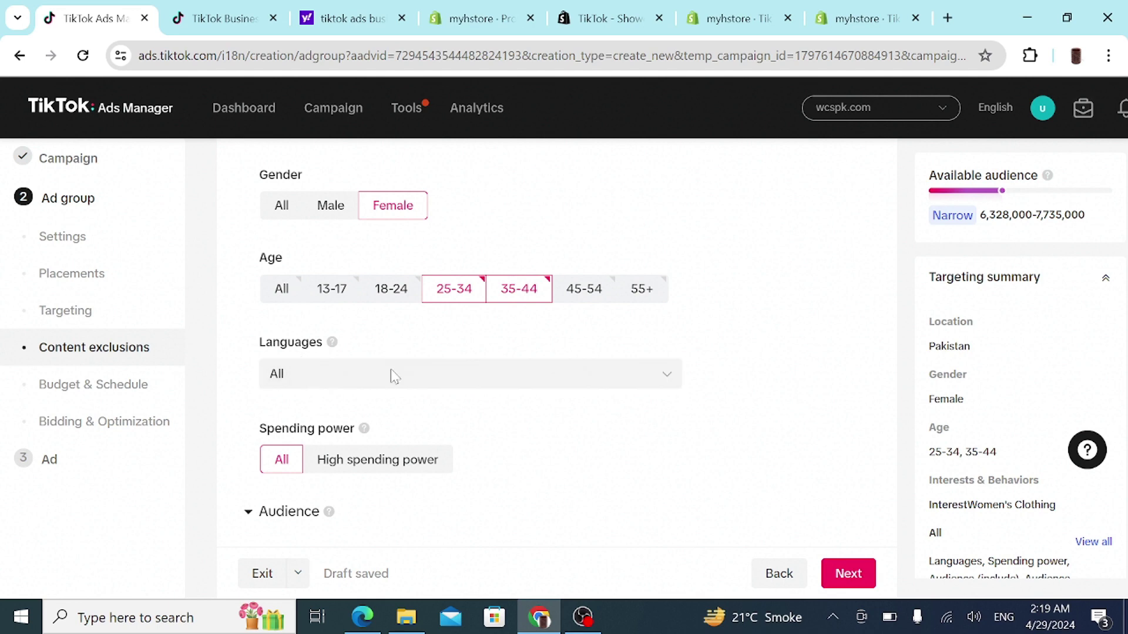
Review the ad group's location, gender, age, language, spending power and audience targeting settings.
scroll(405, 419, up, 2)
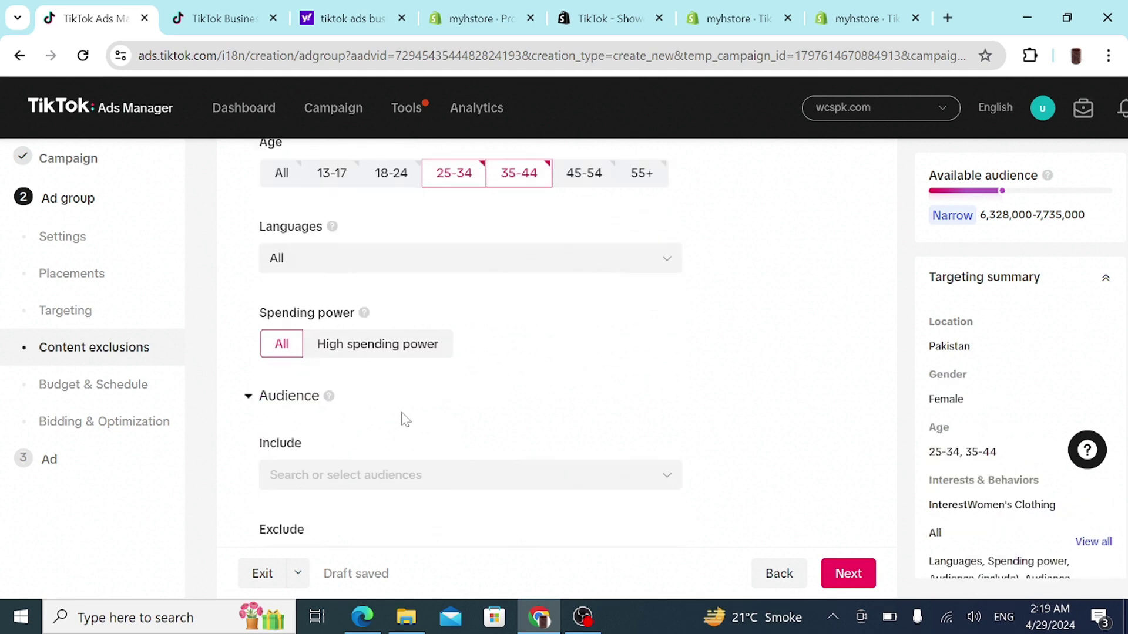
scroll(405, 420, down, 5)
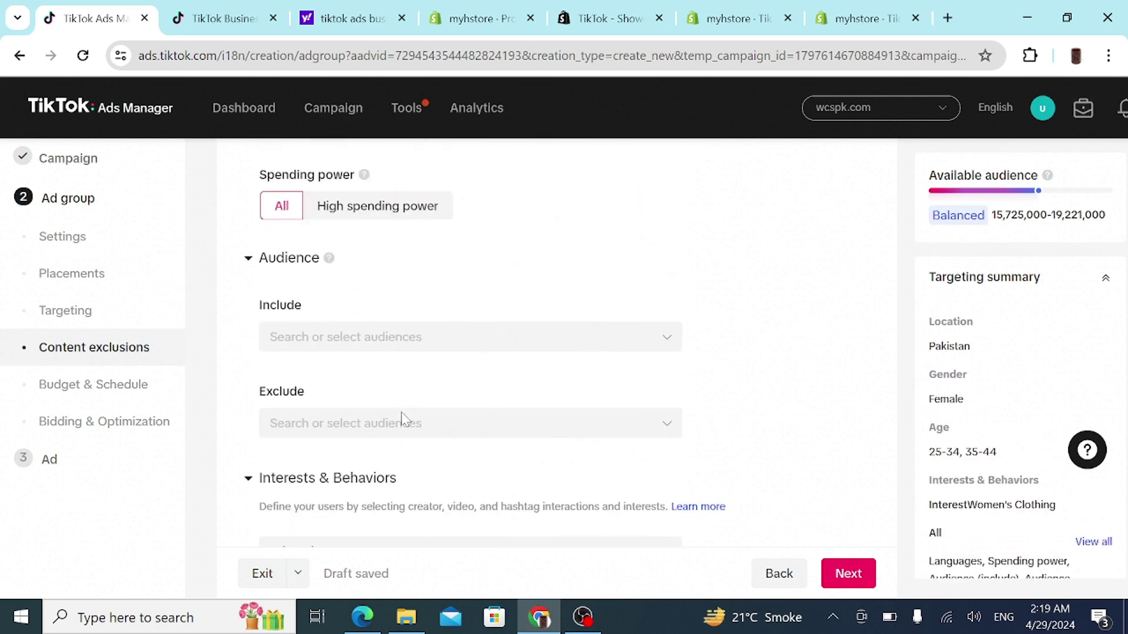
scroll(404, 420, up, 4)
scroll(404, 420, down, 6)
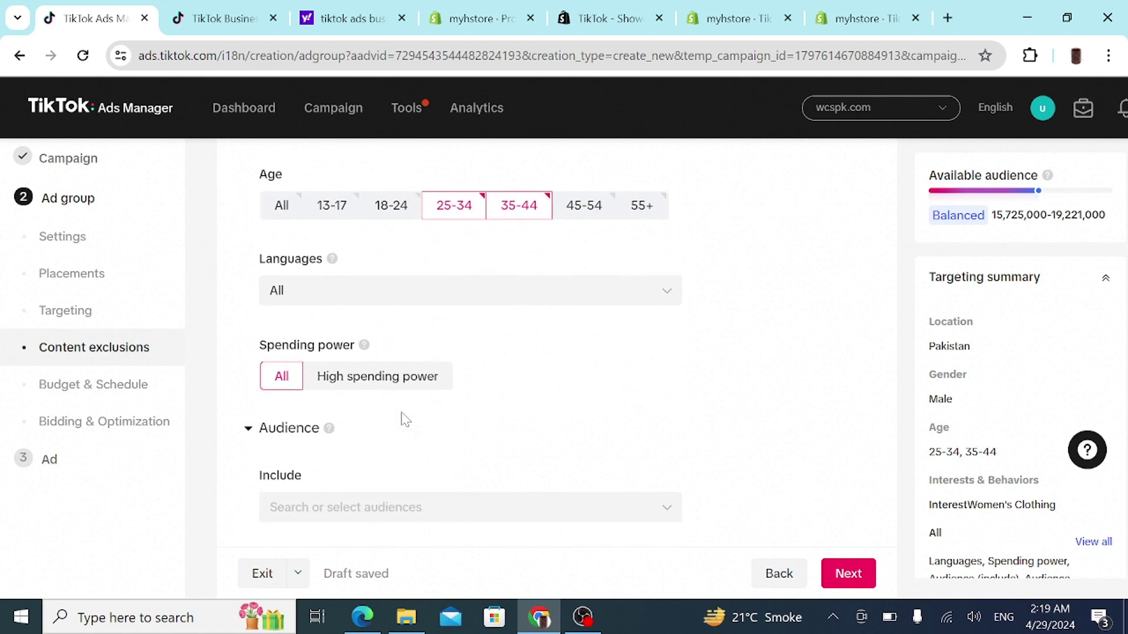
scroll(404, 420, up, 6)
scroll(404, 419, down, 6)
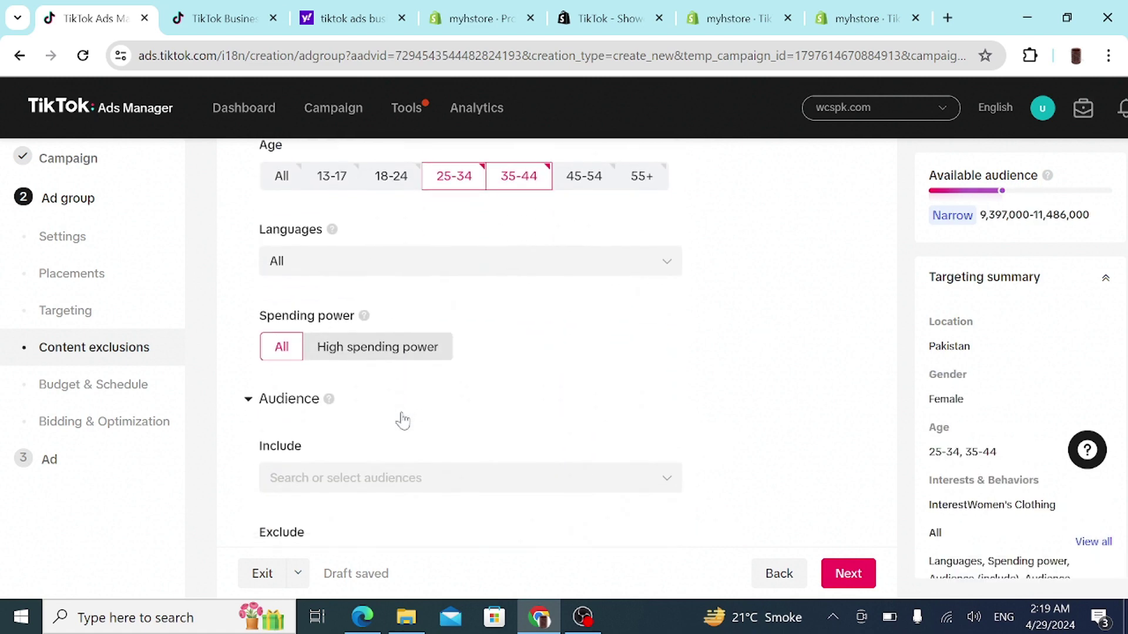
scroll(404, 419, up, 6)
scroll(404, 419, down, 2)
scroll(404, 420, up, 3)
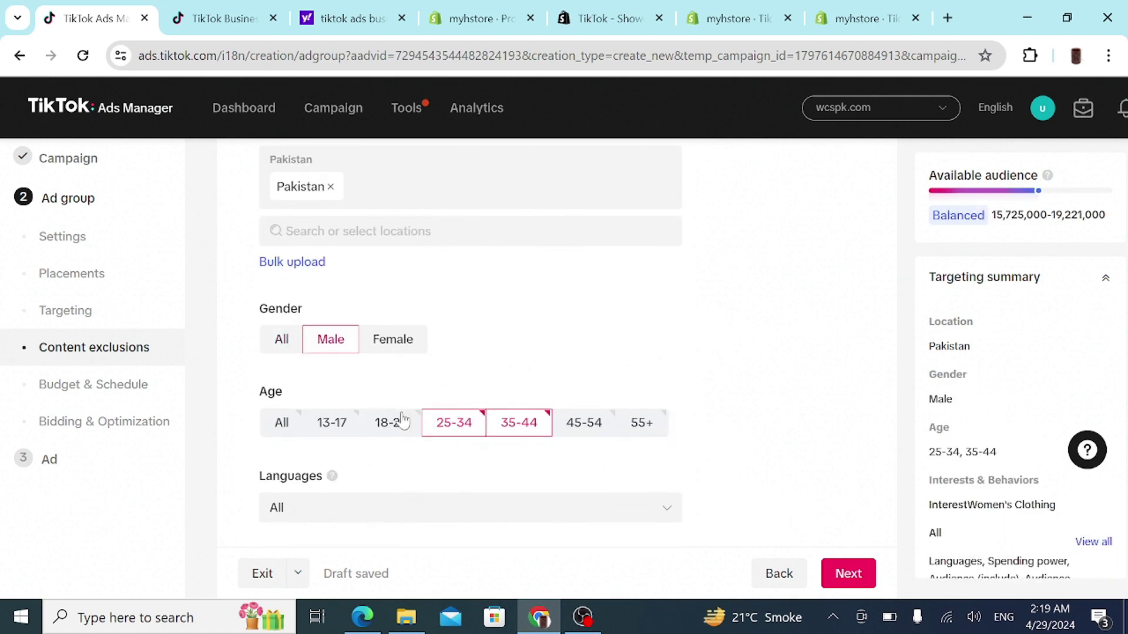
scroll(403, 421, down, 1)
scroll(403, 420, down, 9)
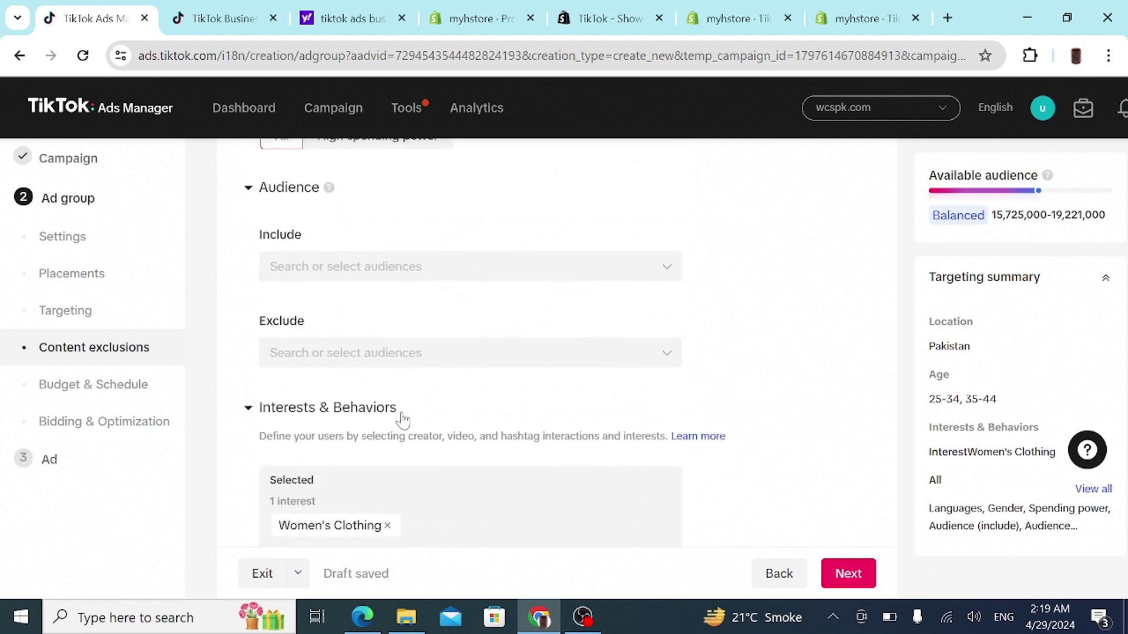
scroll(403, 421, up, 8)
scroll(403, 420, down, 7)
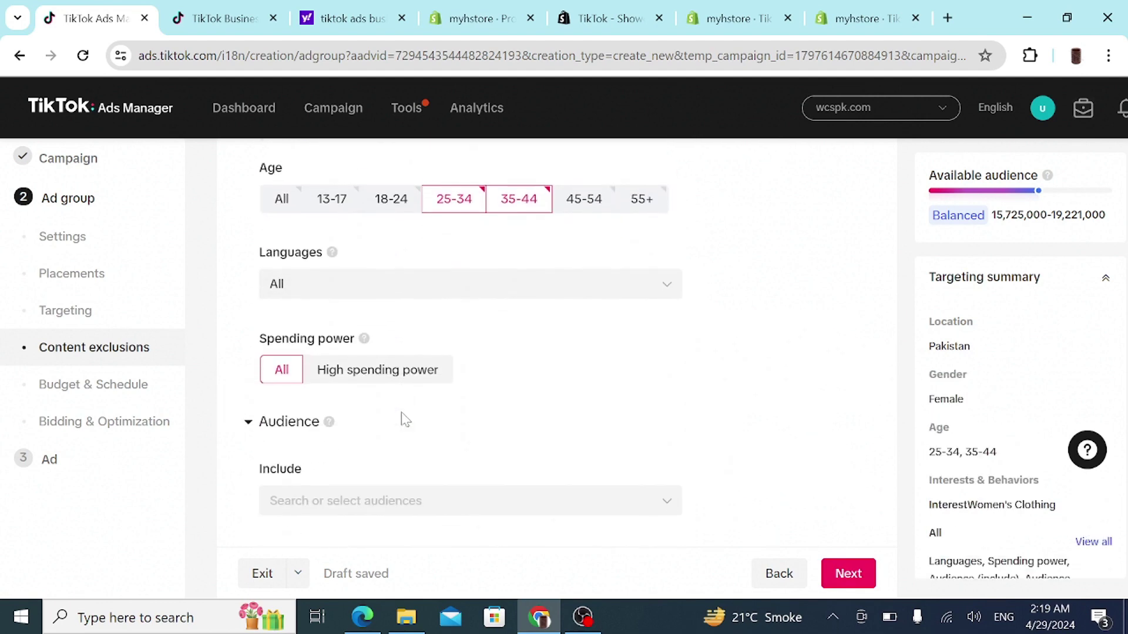
Try to continue from the ad group settings to the ad setup.
click(849, 573)
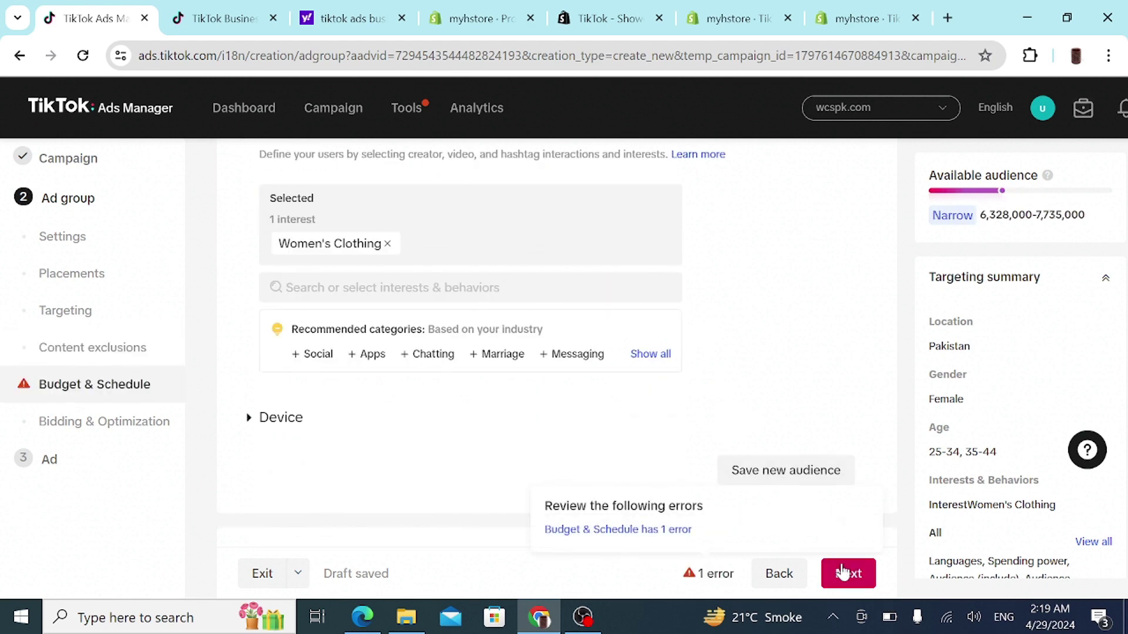
click(843, 571)
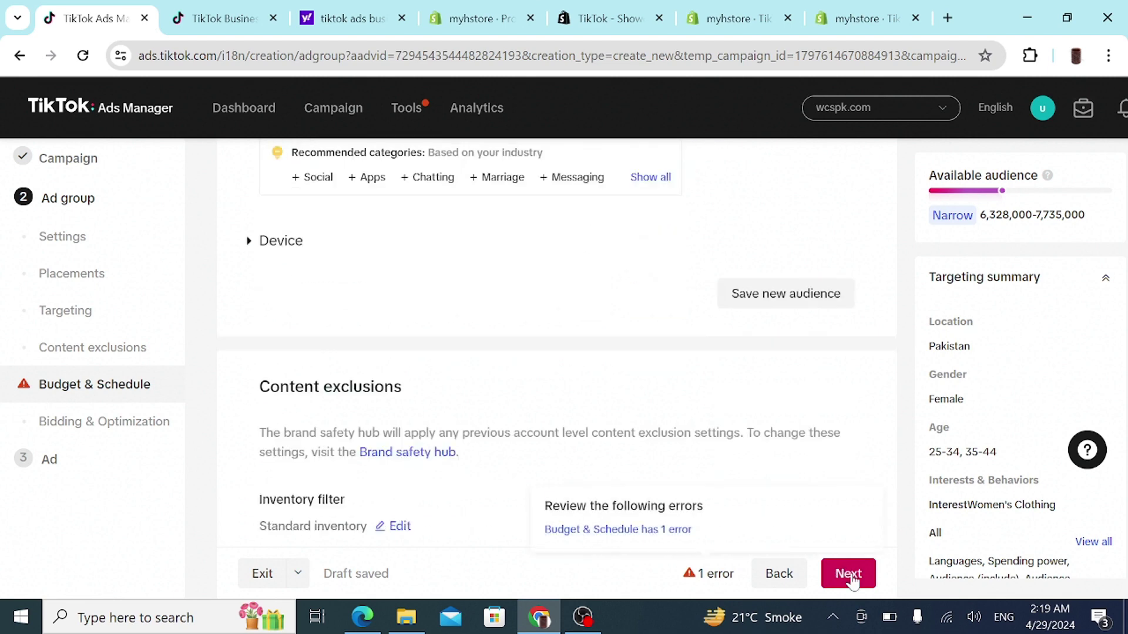
Set the ad group's daily budget to 20 USD.
click(464, 375)
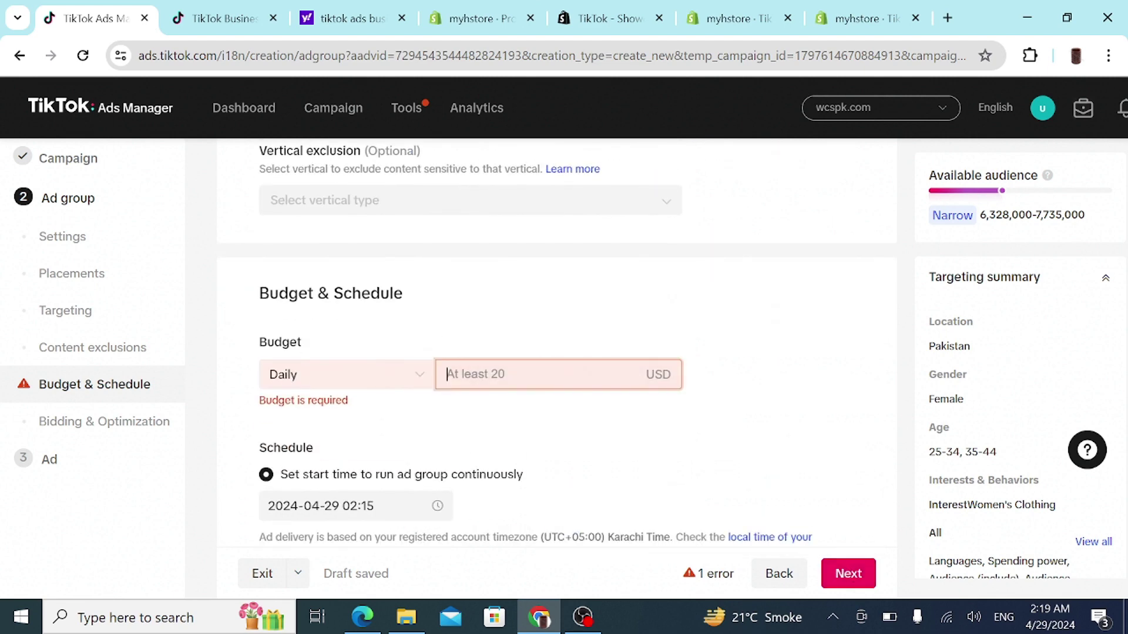
text(20)
click(611, 460)
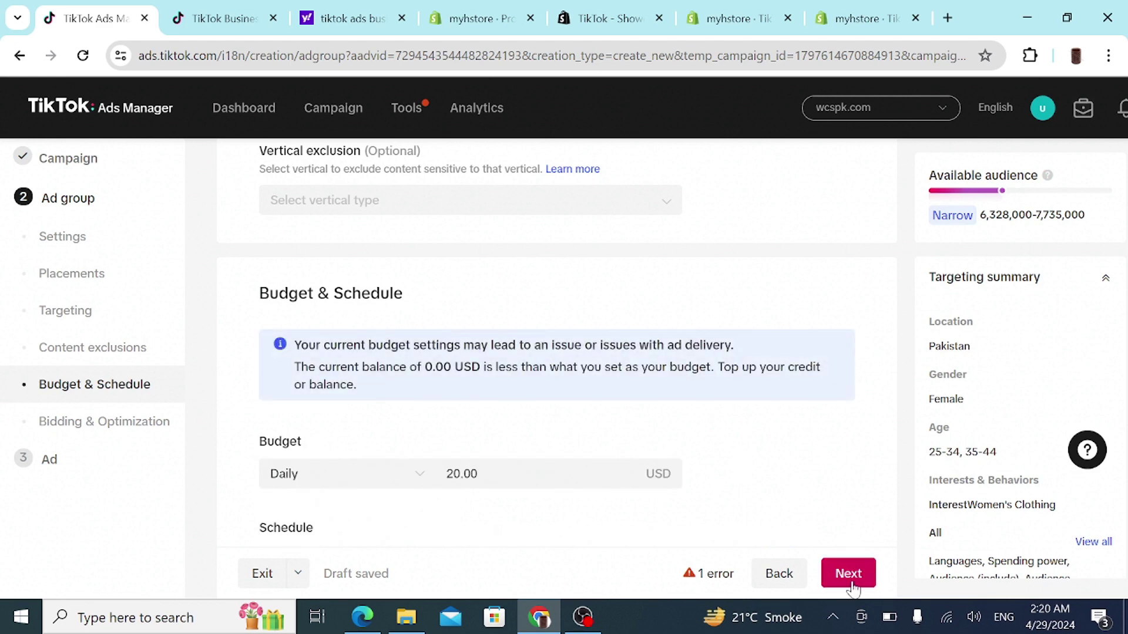
Set dayparting to specific times of 06:00–15:30 for Monday through Sunday, and continue to the ad setup.
scroll(853, 587, down, 7)
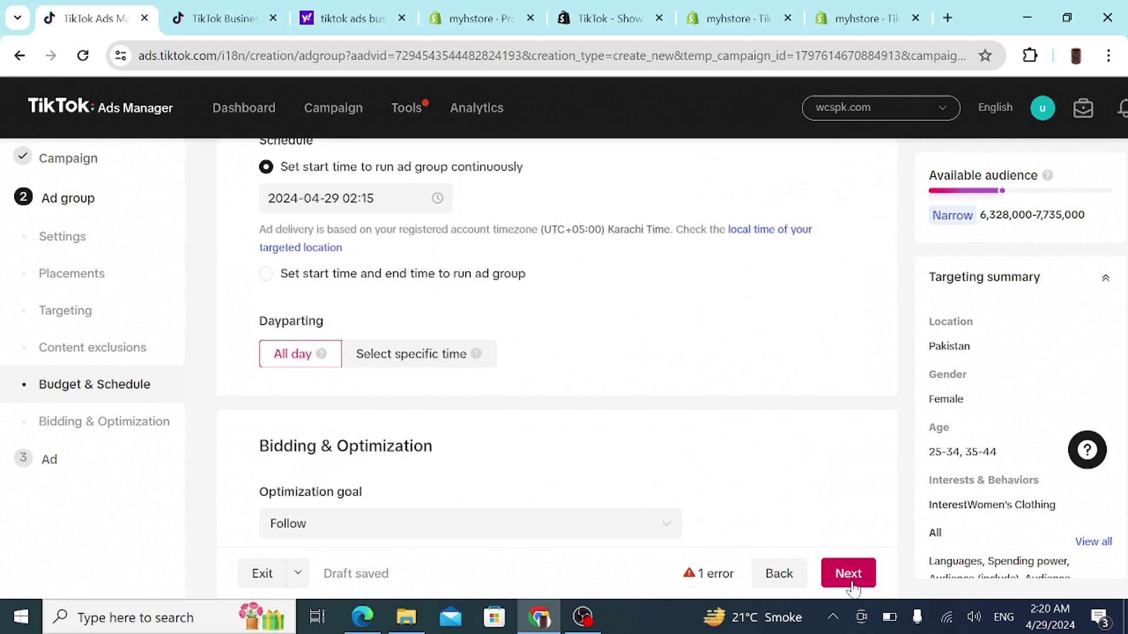
scroll(853, 588, down, 2)
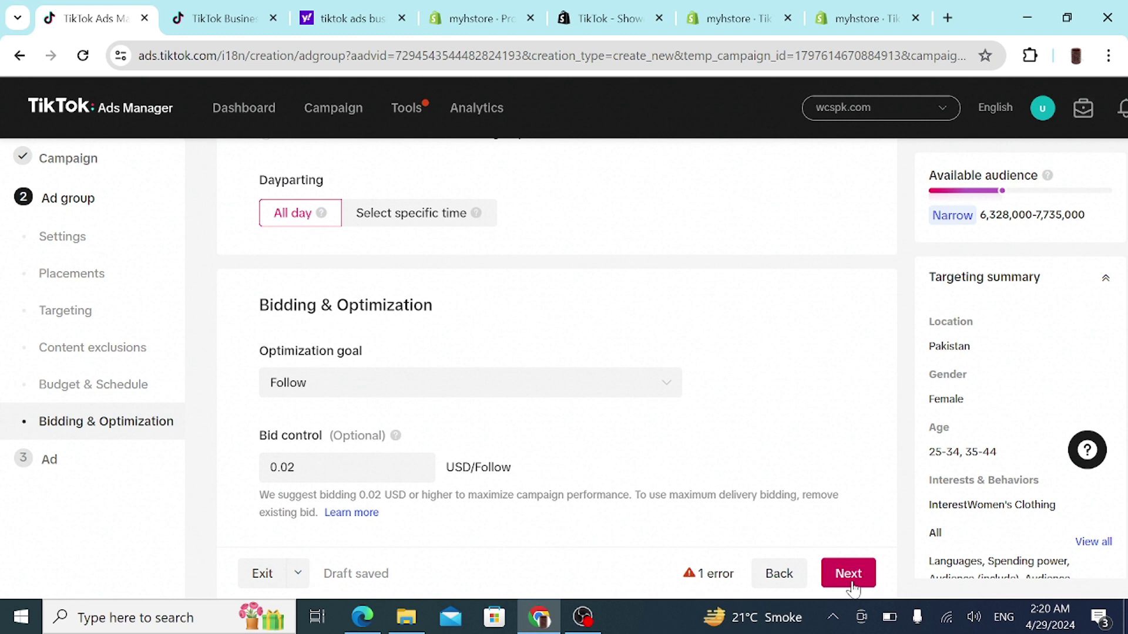
click(423, 214)
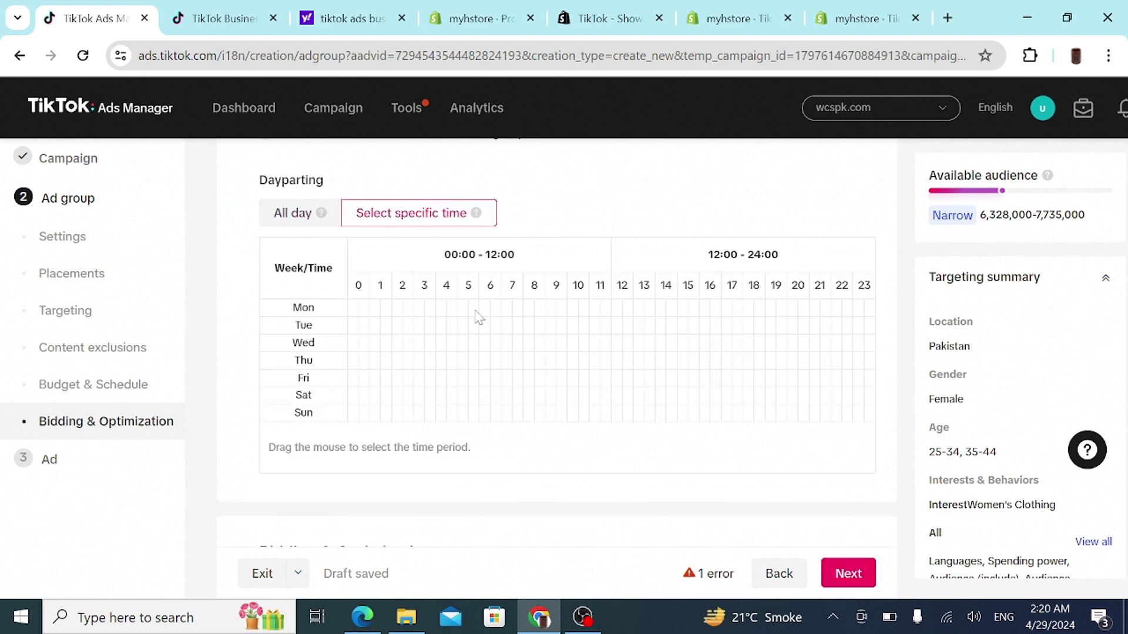
drag(487, 311, 681, 424)
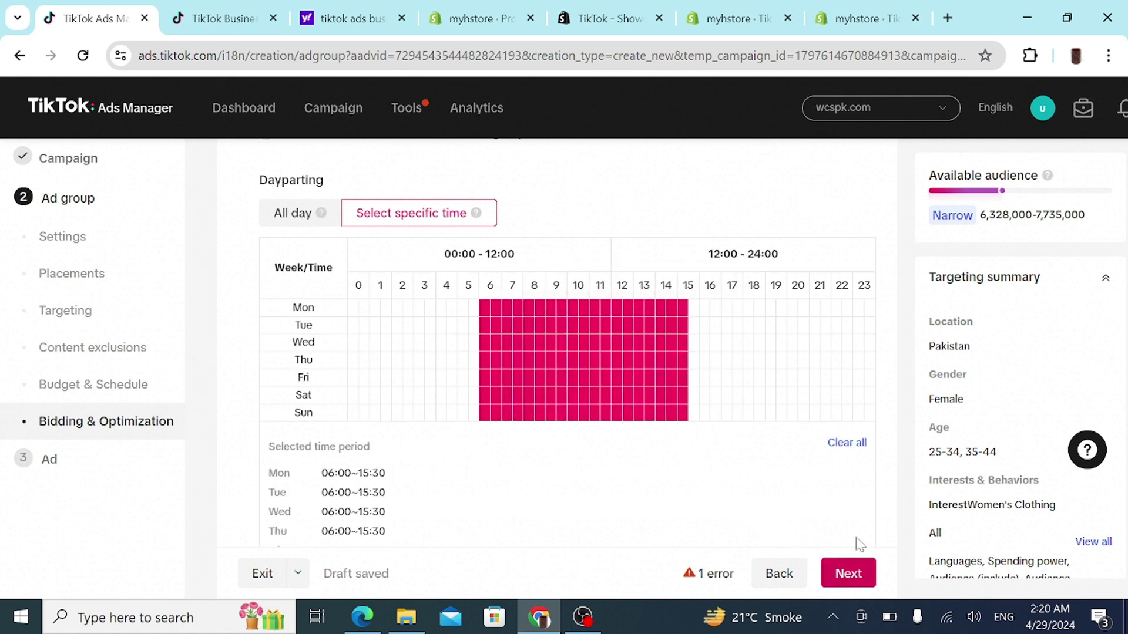
click(847, 575)
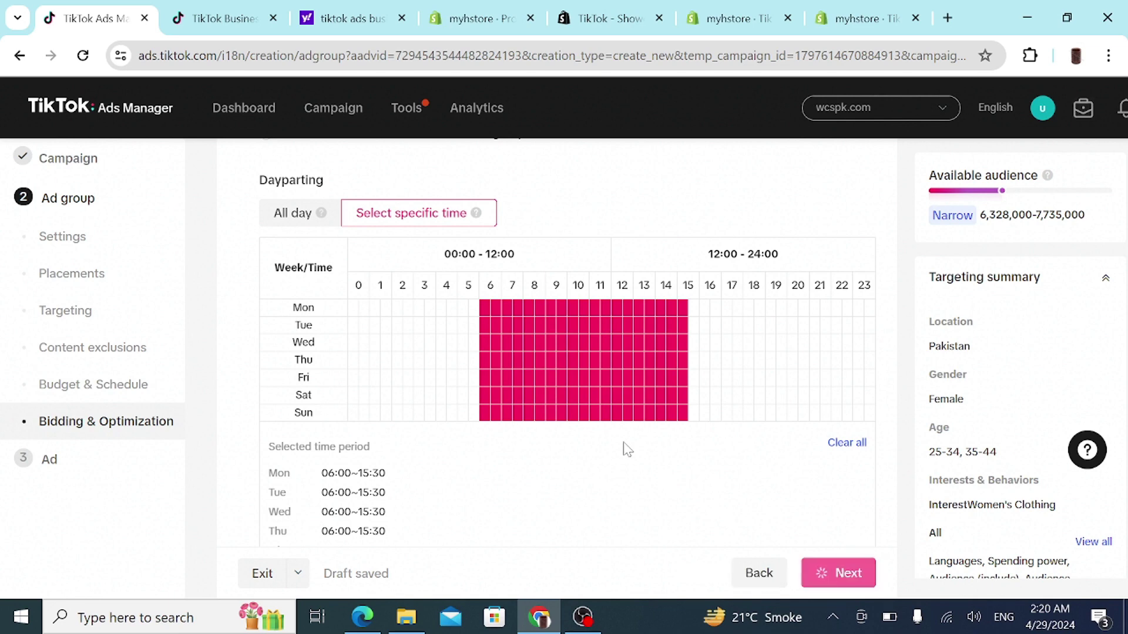
Set the ad identity to Post authorized by account, and view the TikTok post code form without entering a code.
scroll(600, 271, up, 4)
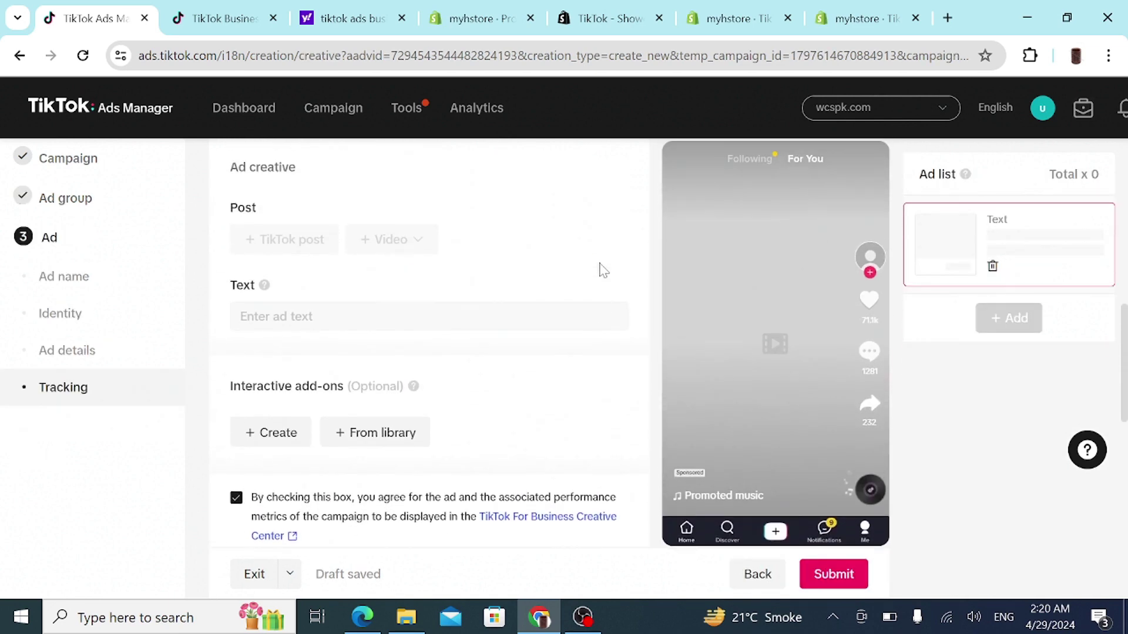
scroll(601, 271, up, 5)
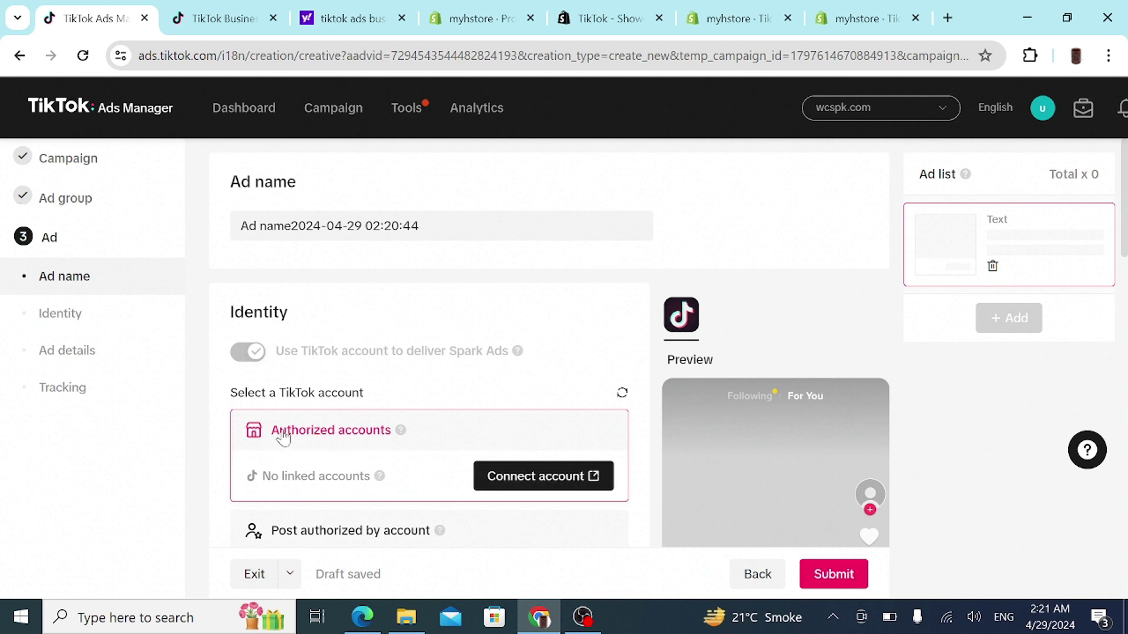
scroll(283, 437, down, 2)
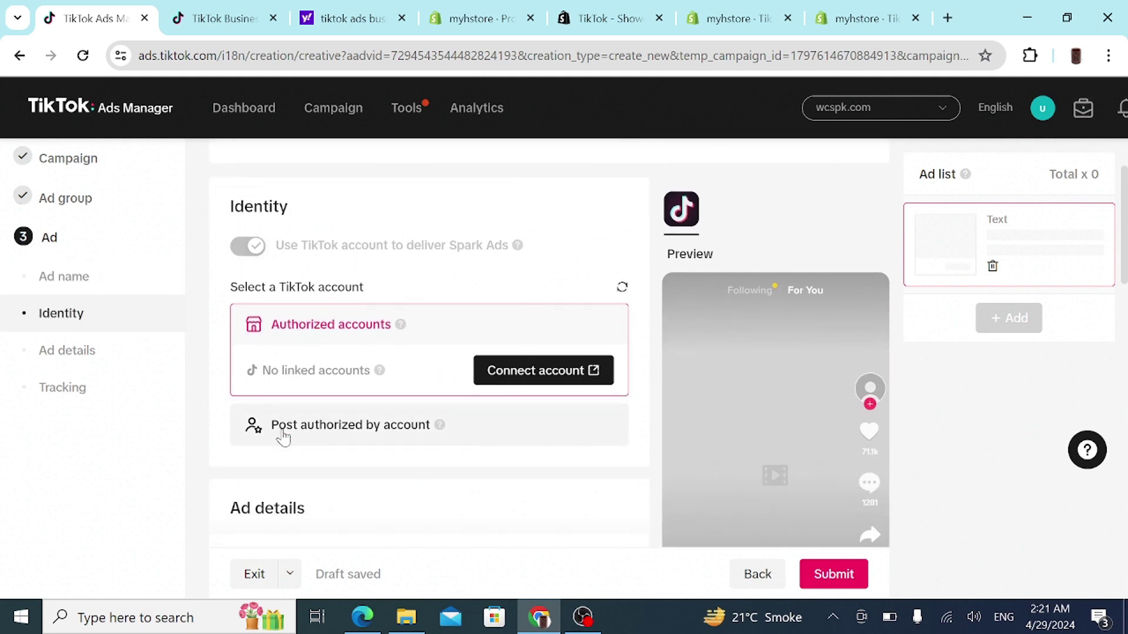
click(345, 438)
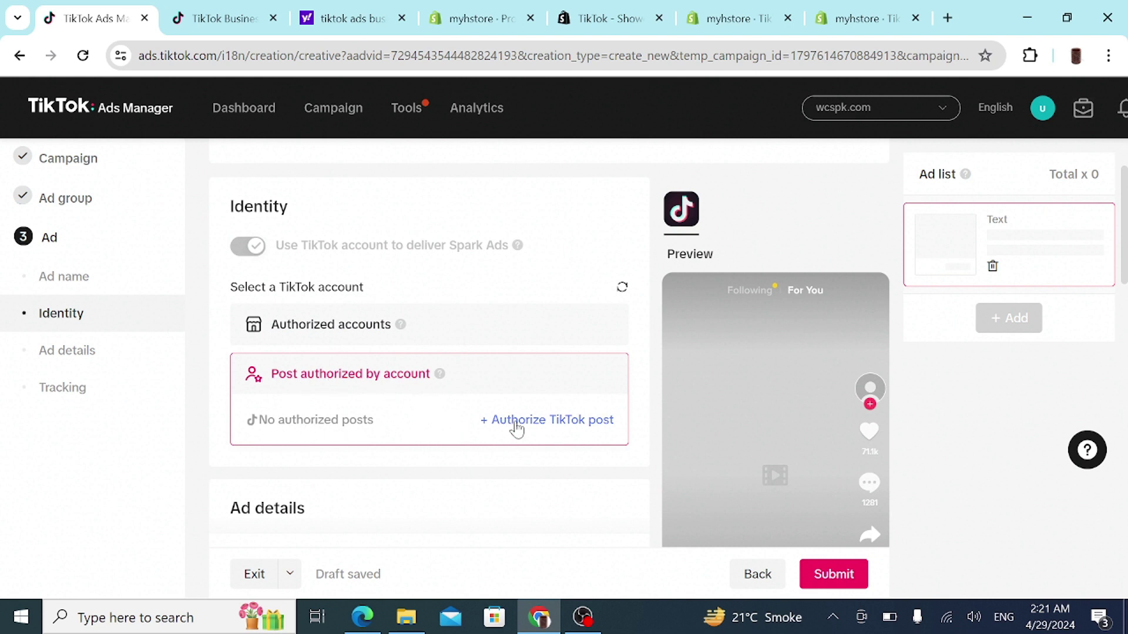
click(535, 423)
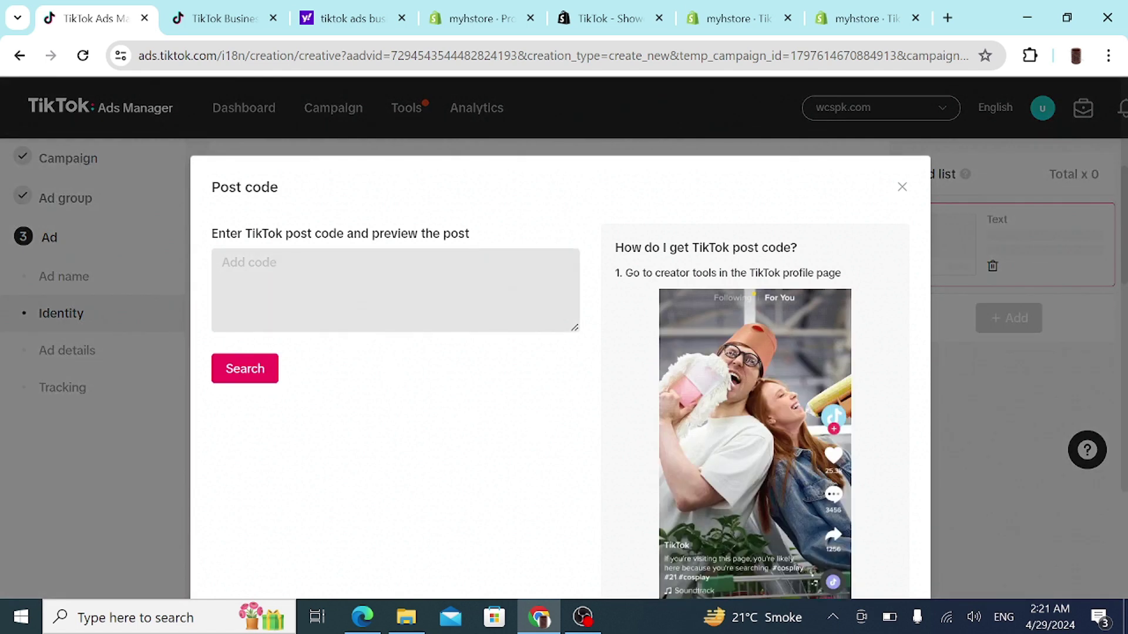
click(388, 291)
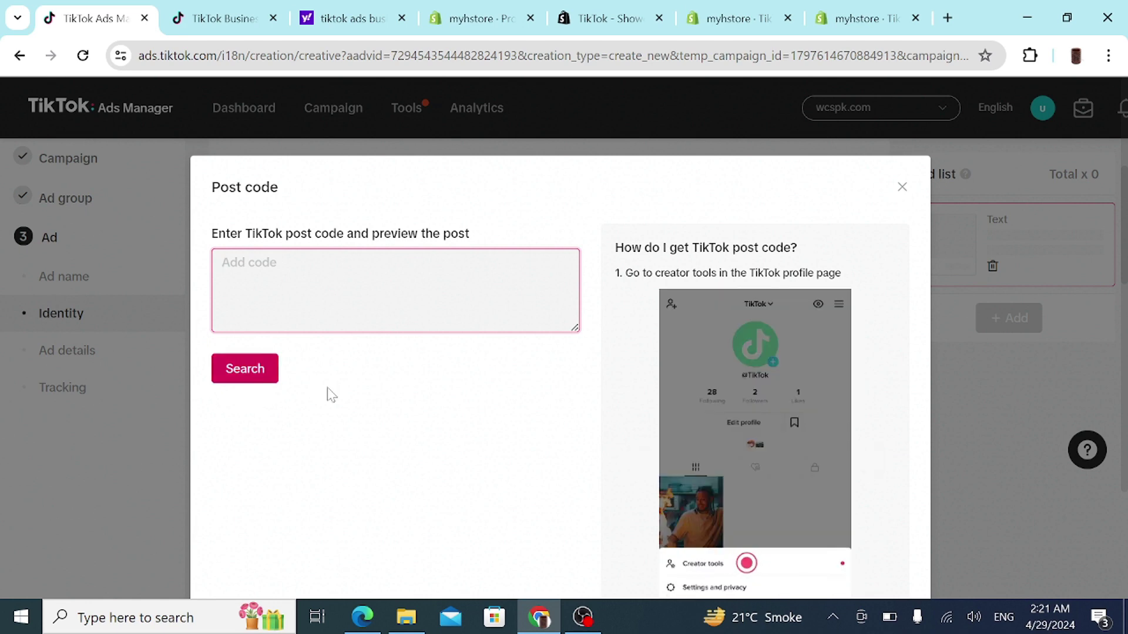
click(903, 188)
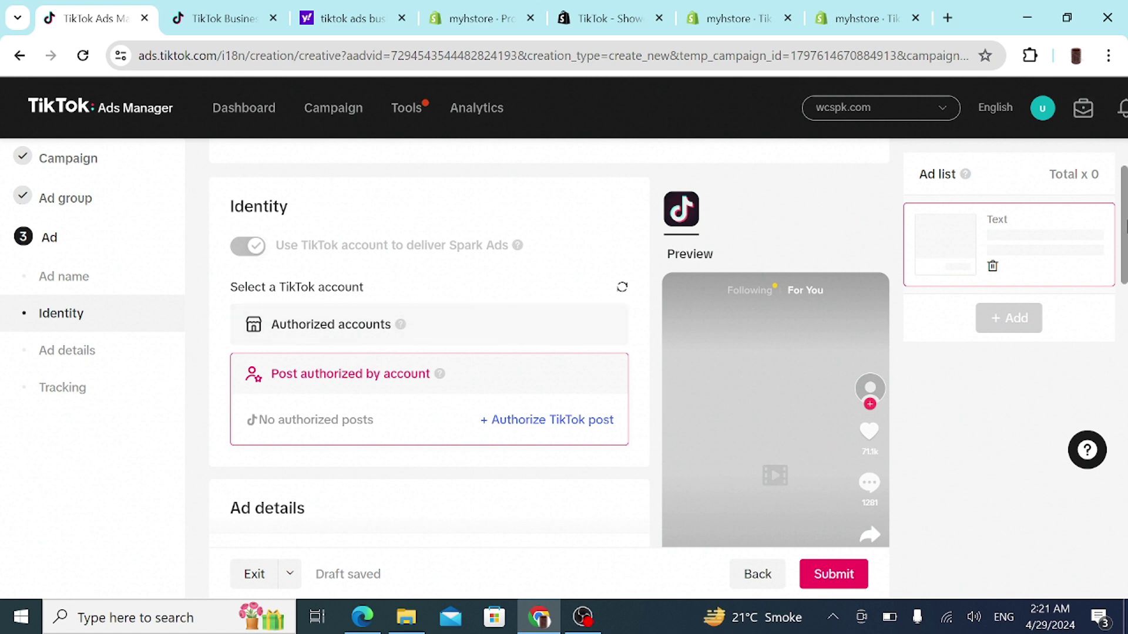
Review the ad creative, interactive add-ons and tracking settings through to the end of the ad setup.
drag(1125, 229, 1125, 357)
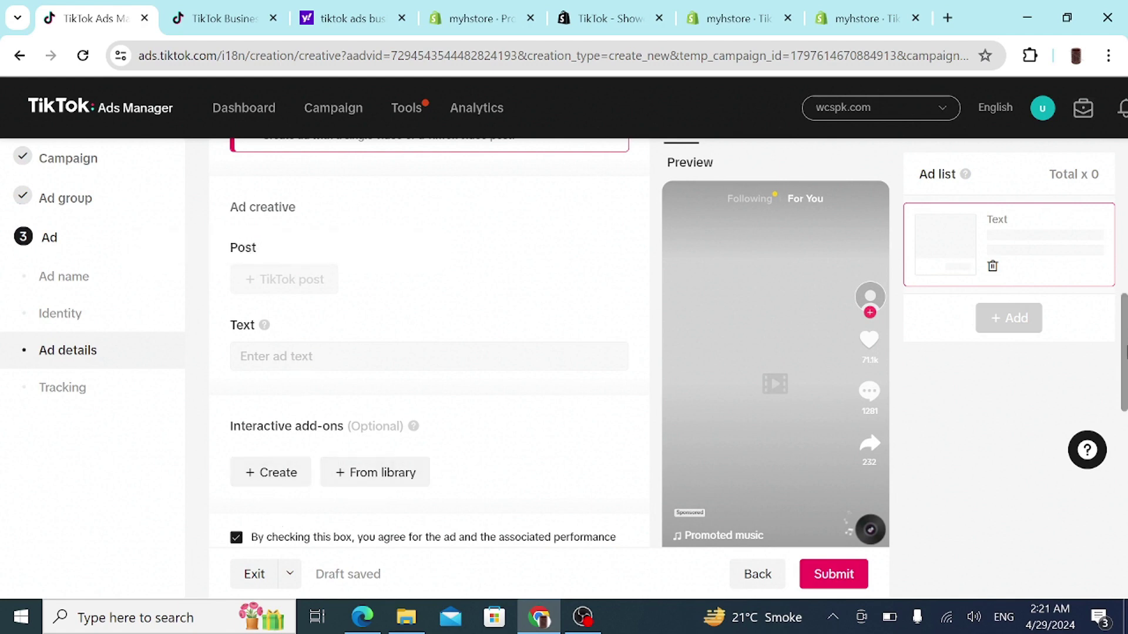
drag(1125, 352, 1124, 541)
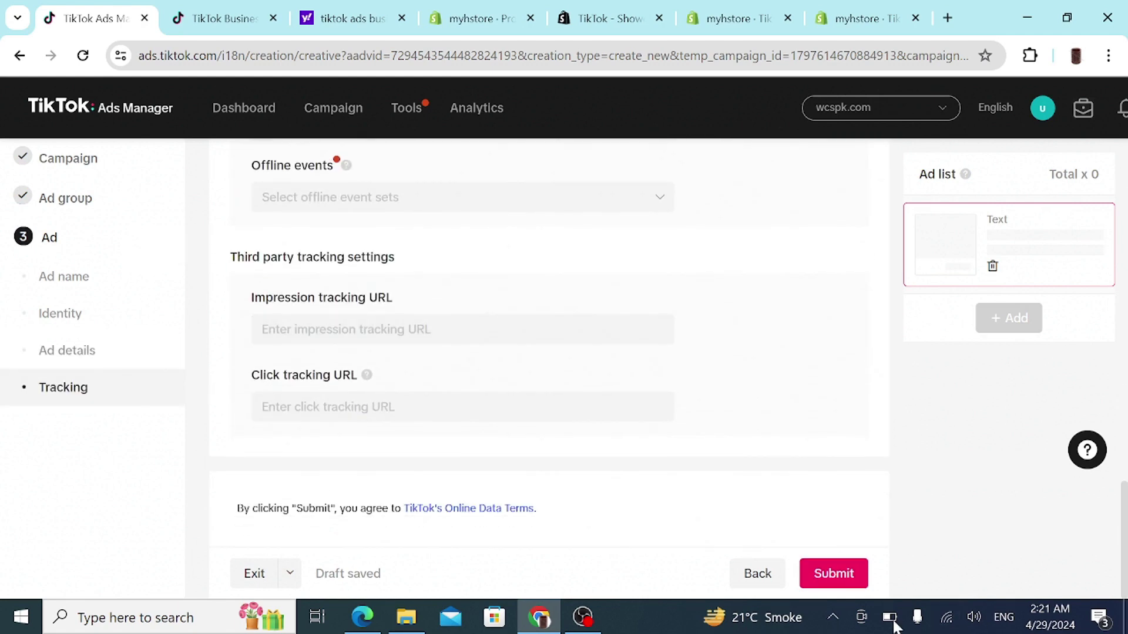